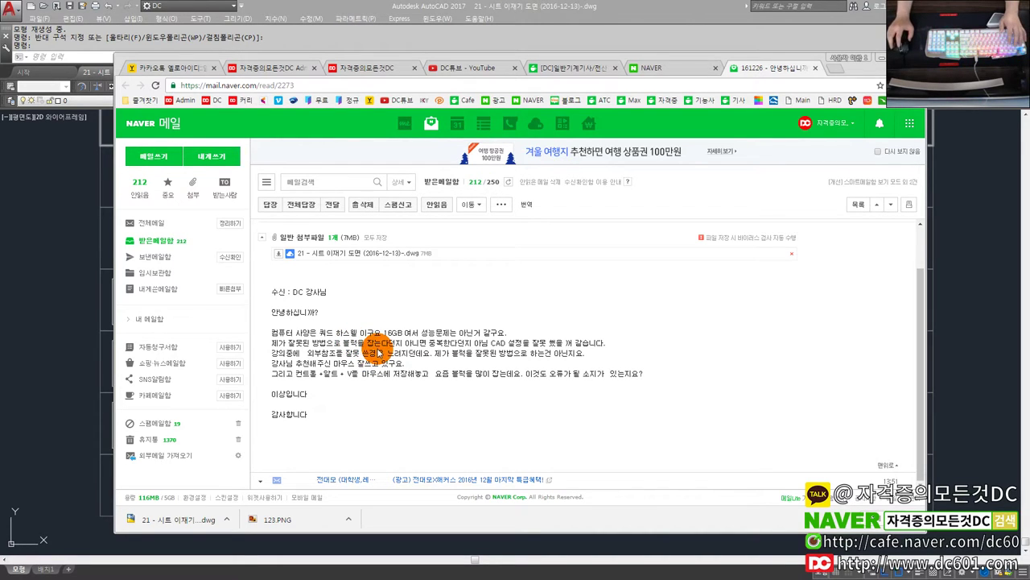
Step: Bring the AutoCAD sheet drawing back in front of the Naver Mail window
{"action": "left_click", "coordinate": [97, 318]}
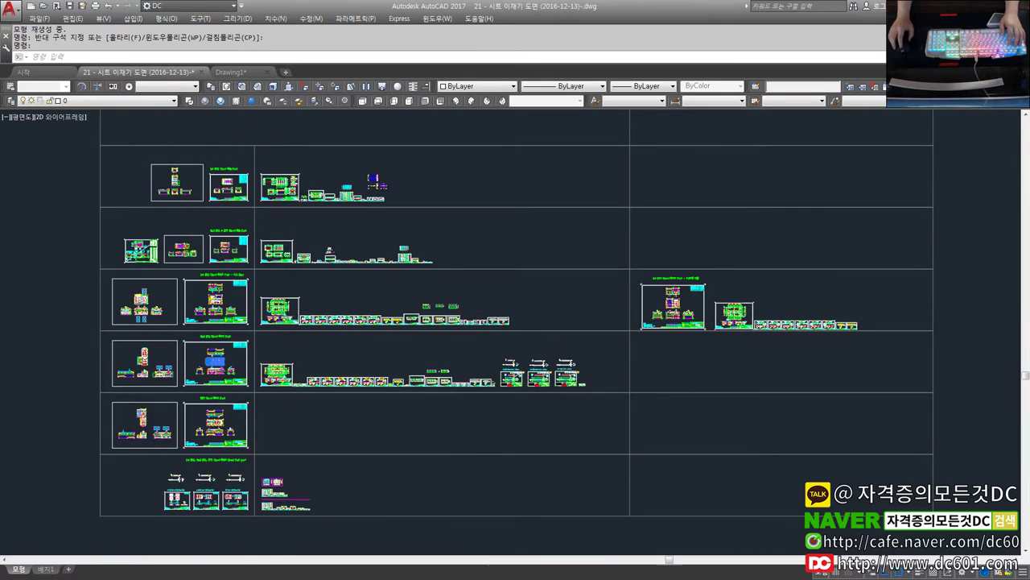
Step: Zoom and pan the sheet layout to the right to see more of the drawing grid
{"action": "scroll", "coordinate": [278, 328], "scroll_direction": "down", "scroll_amount": 3}
{"action": "middle_click_drag", "start_coordinate": [278, 329], "coordinate": [376, 320]}
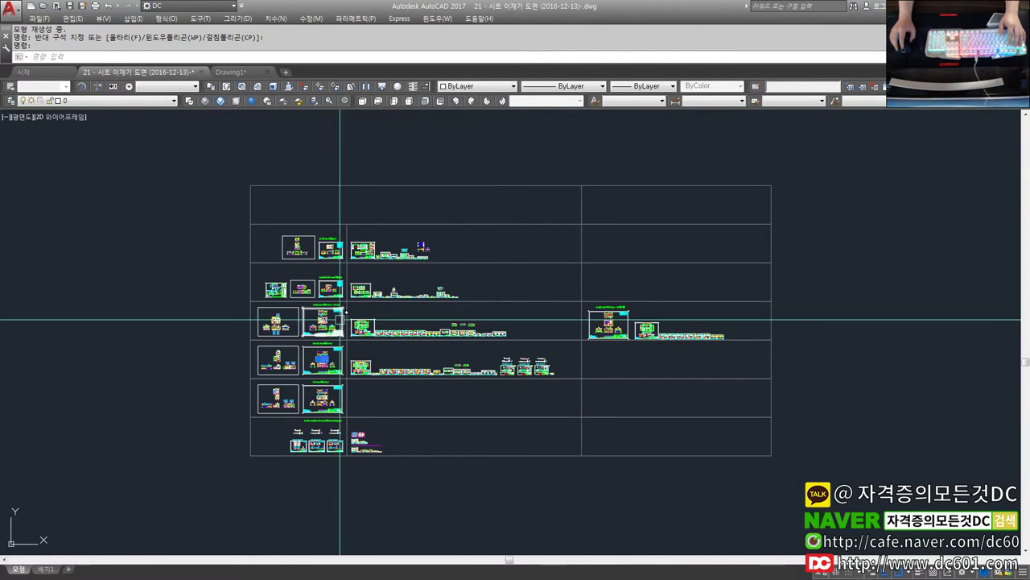
{"action": "middle_click_drag", "start_coordinate": [376, 306], "coordinate": [352, 330]}
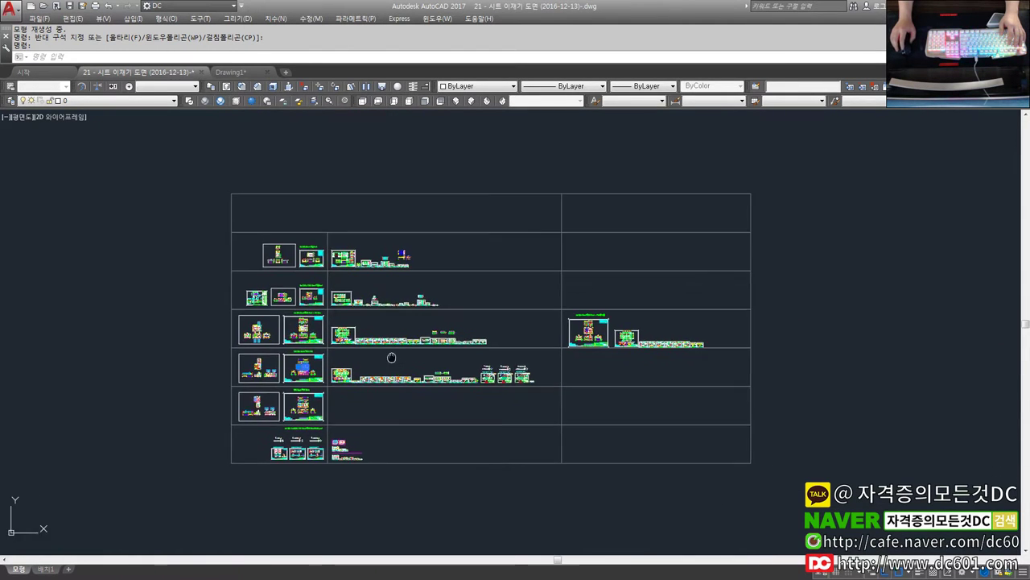
{"action": "middle_click_drag", "start_coordinate": [347, 361], "coordinate": [398, 359]}
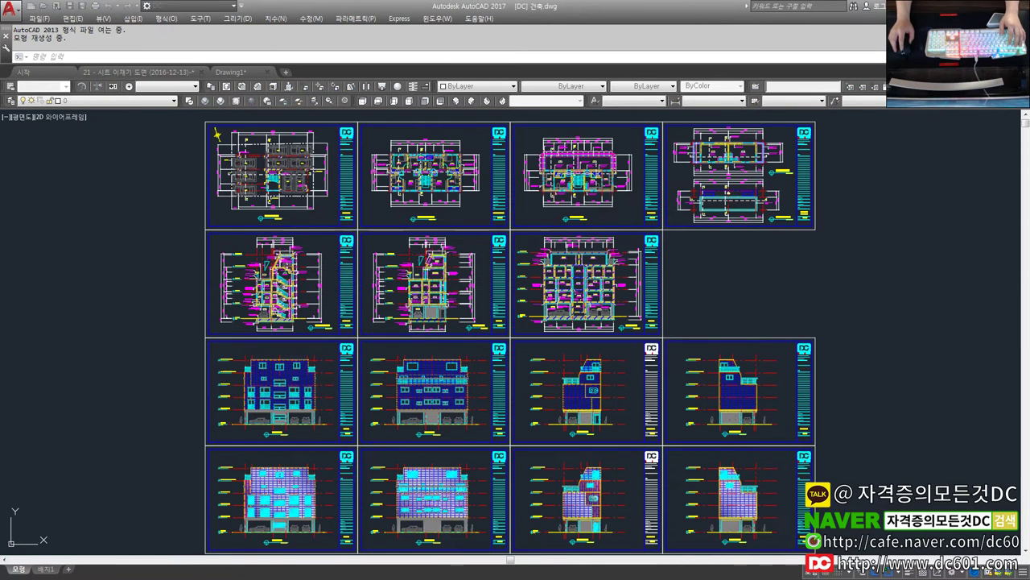
{"action": "scroll", "coordinate": [438, 298], "scroll_direction": "down", "scroll_amount": 4}
{"action": "scroll", "coordinate": [455, 294], "scroll_direction": "up", "scroll_amount": 2}
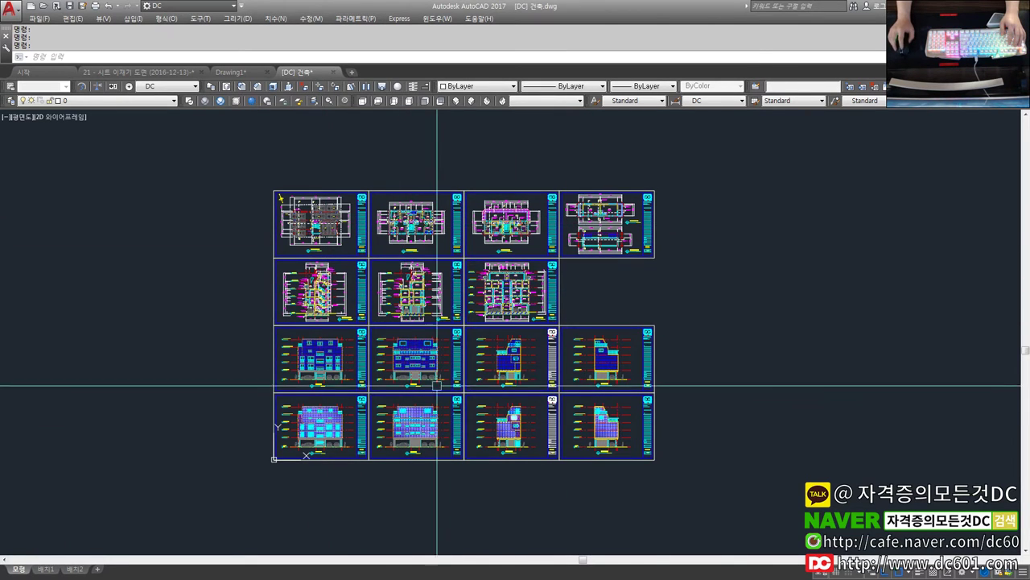
{"action": "middle_click_drag", "start_coordinate": [437, 380], "coordinate": [335, 395]}
{"action": "scroll", "coordinate": [302, 338], "scroll_direction": "down", "scroll_amount": 1}
{"action": "middle_click_drag", "start_coordinate": [354, 338], "coordinate": [387, 335]}
{"action": "scroll", "coordinate": [390, 379], "scroll_direction": "up", "scroll_amount": 1}
{"action": "scroll", "coordinate": [390, 378], "scroll_direction": "up", "scroll_amount": 2}
{"action": "scroll", "coordinate": [372, 316], "scroll_direction": "up", "scroll_amount": 3}
{"action": "scroll", "coordinate": [373, 316], "scroll_direction": "down", "scroll_amount": 3}
{"action": "scroll", "coordinate": [373, 317], "scroll_direction": "down", "scroll_amount": 1}
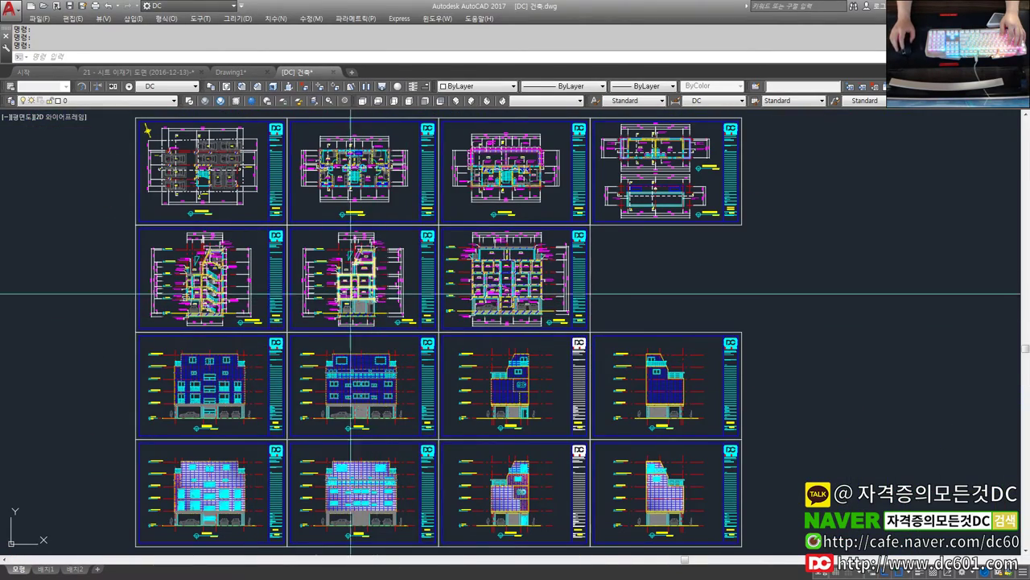
{"action": "scroll", "coordinate": [617, 344], "scroll_direction": "down", "scroll_amount": 2}
{"action": "mouse_move", "coordinate": [588, 358]}
{"action": "middle_mouse_down"}
{"action": "mouse_move", "coordinate": [546, 364]}
{"action": "mouse_move", "coordinate": [500, 346]}
{"action": "middle_mouse_up"}
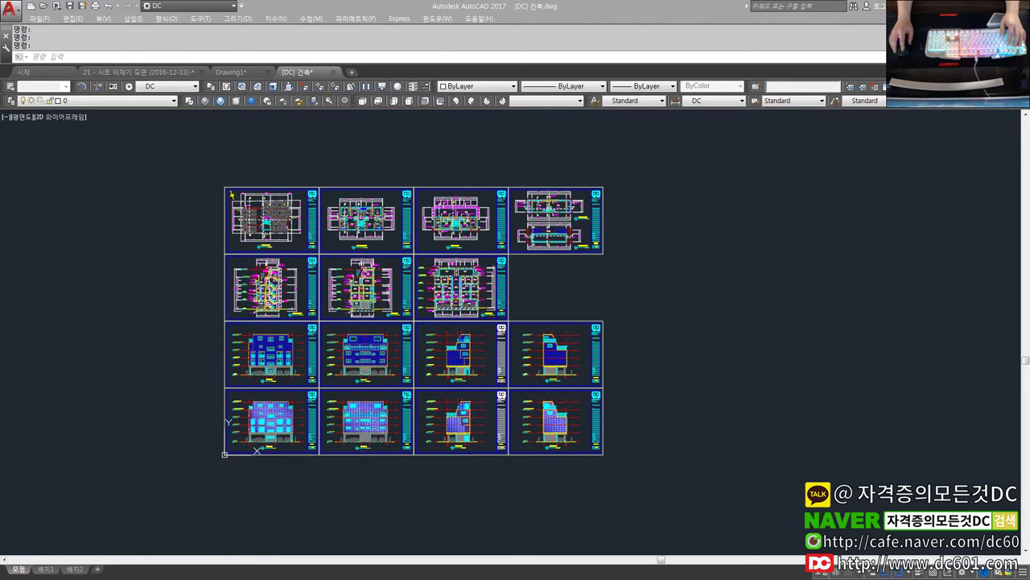
Step: Open a floor-plan .dwg from the [DC] 01.평면도 folder by dragging it from Explorer into AutoCAD
{"action": "left_click", "coordinate": [939, 115]}
{"action": "left_click_drag", "start_coordinate": [808, 154], "coordinate": [433, 156]}
{"action": "left_click", "coordinate": [496, 228]}
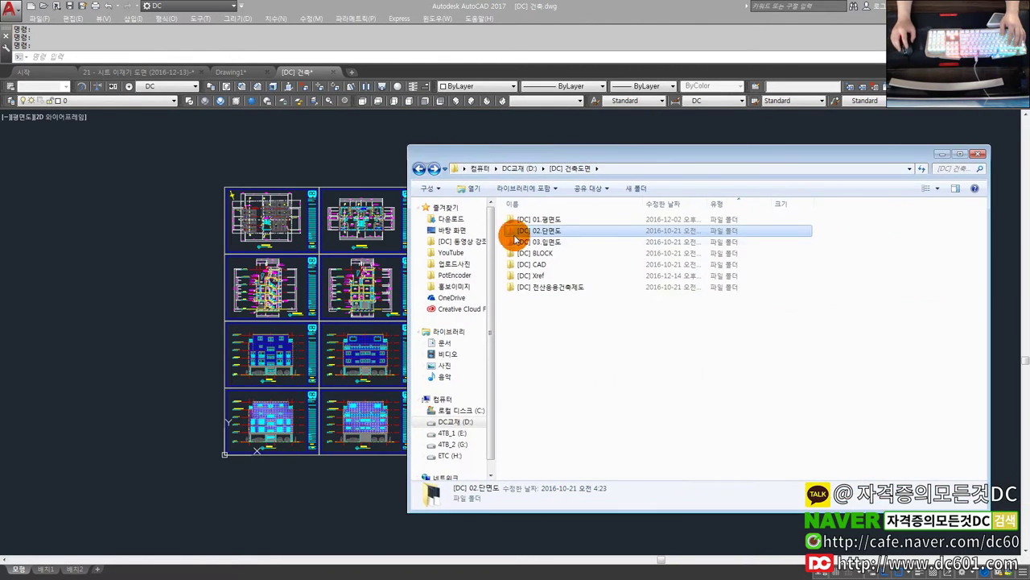
{"action": "double_click", "coordinate": [547, 219]}
{"action": "left_click", "coordinate": [527, 231]}
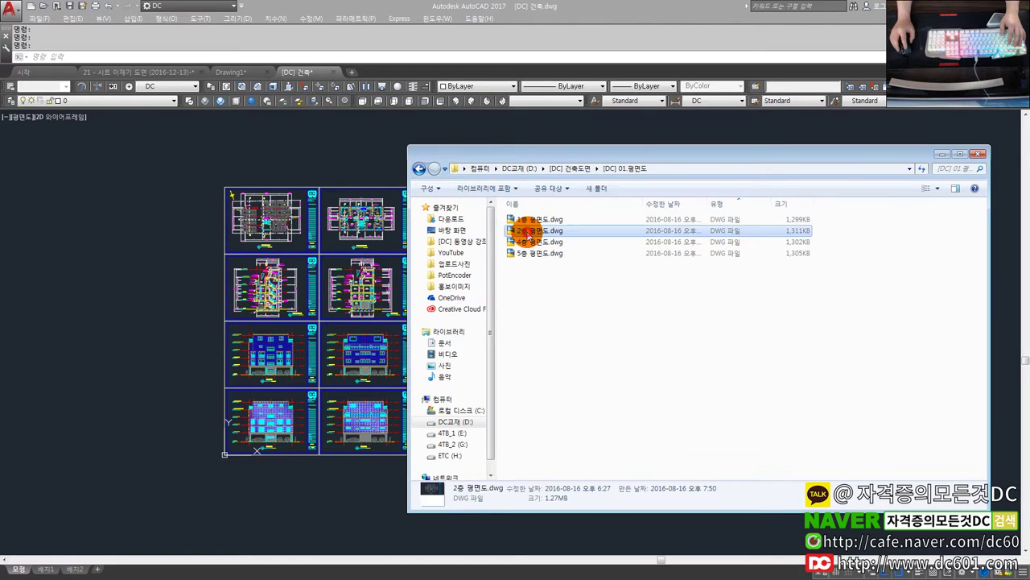
{"action": "left_click", "coordinate": [538, 253], "text": "shift"}
{"action": "left_click_drag", "start_coordinate": [536, 246], "coordinate": [531, 141]}
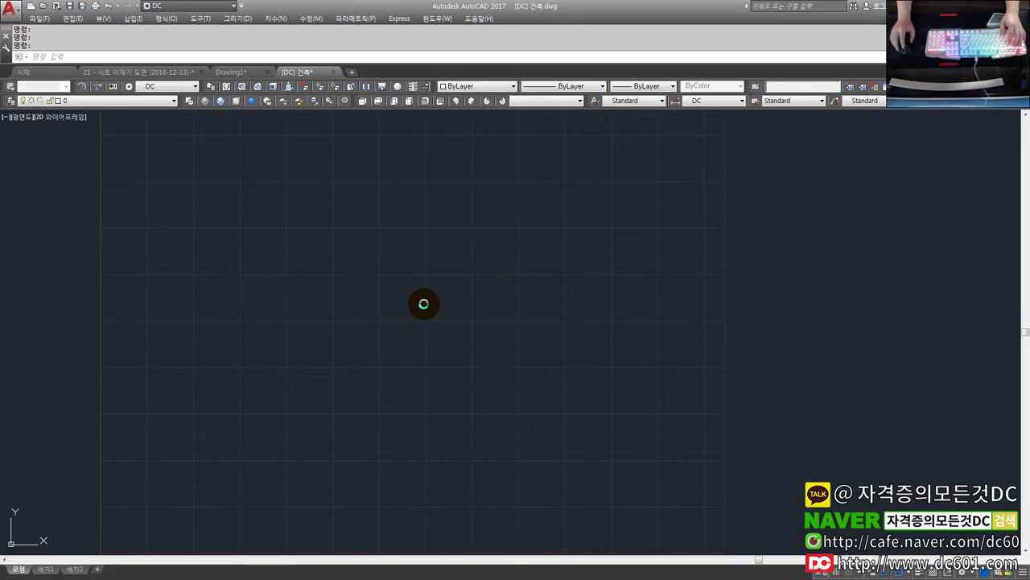
Step: Select everything in the 1층 평면도 floor plan with Ctrl+A, then clear the selection
{"action": "scroll", "coordinate": [340, 321], "scroll_direction": "down", "scroll_amount": 2}
{"action": "key", "text": "ctrl+a"}
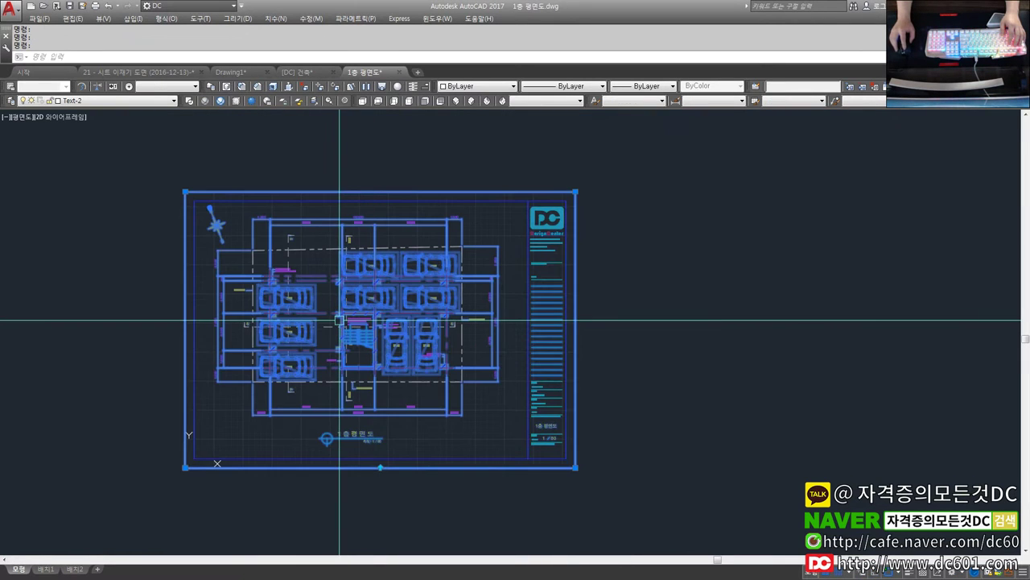
{"action": "middle_click_drag", "start_coordinate": [340, 321], "coordinate": [378, 324]}
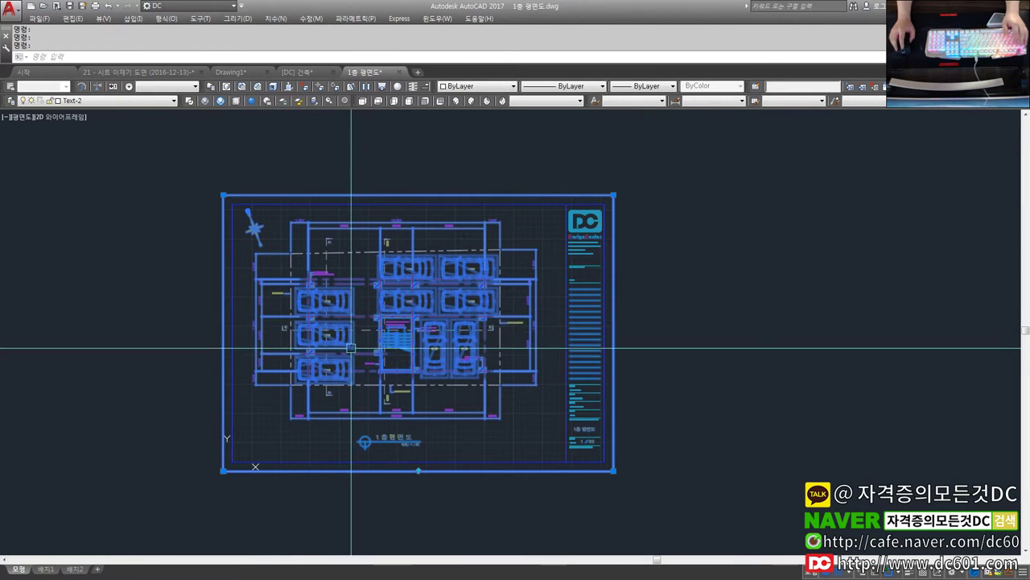
{"action": "key", "text": "Escape"}
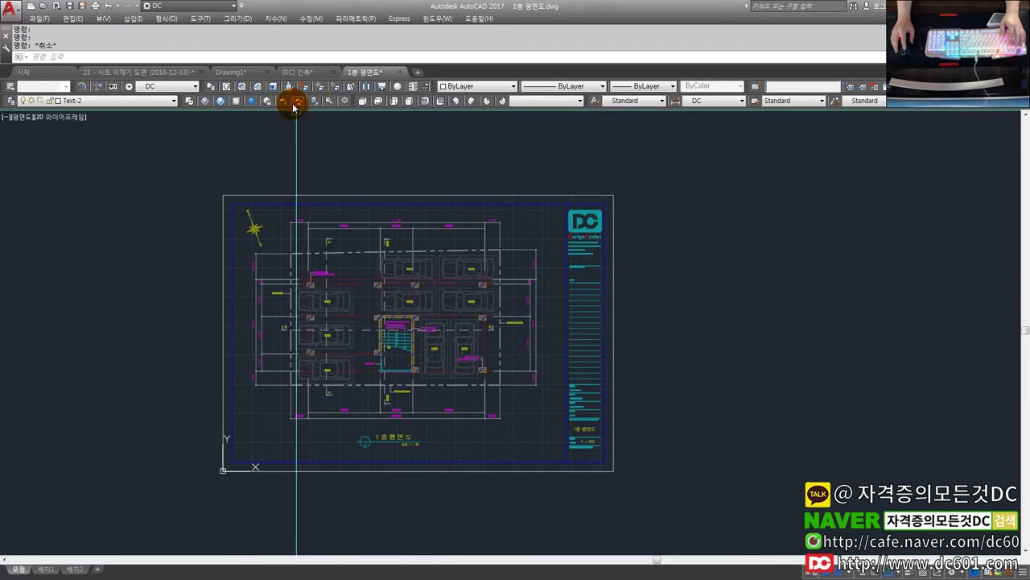
Step: Switch between the [DC] 건축 and 1층 평면도 tabs, ending on the [DC] 건축 sheet set
{"action": "left_click", "coordinate": [297, 72]}
{"action": "left_click", "coordinate": [367, 72]}
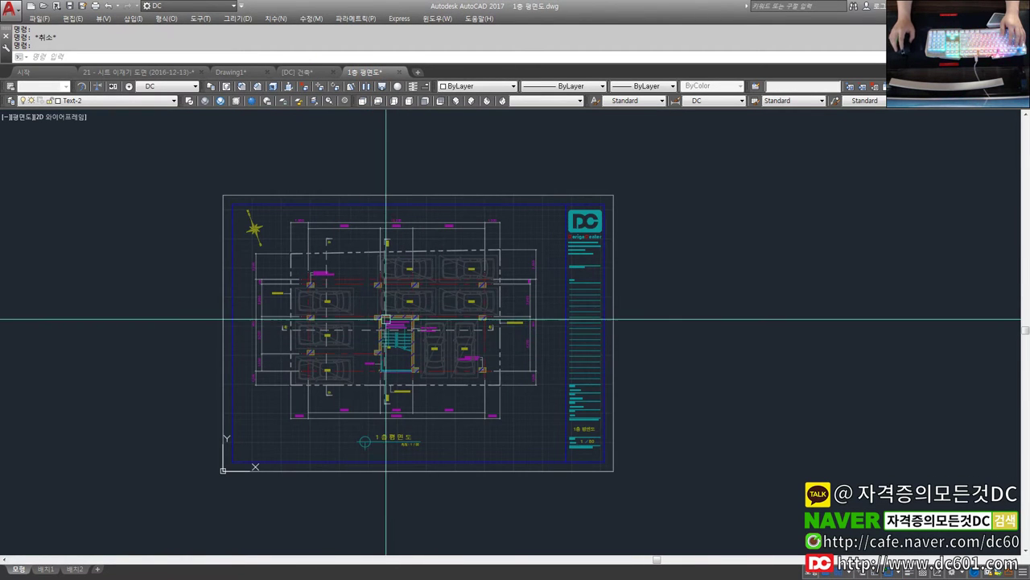
{"action": "left_click", "coordinate": [297, 71]}
{"action": "left_click", "coordinate": [360, 72]}
{"action": "left_click", "coordinate": [351, 336]}
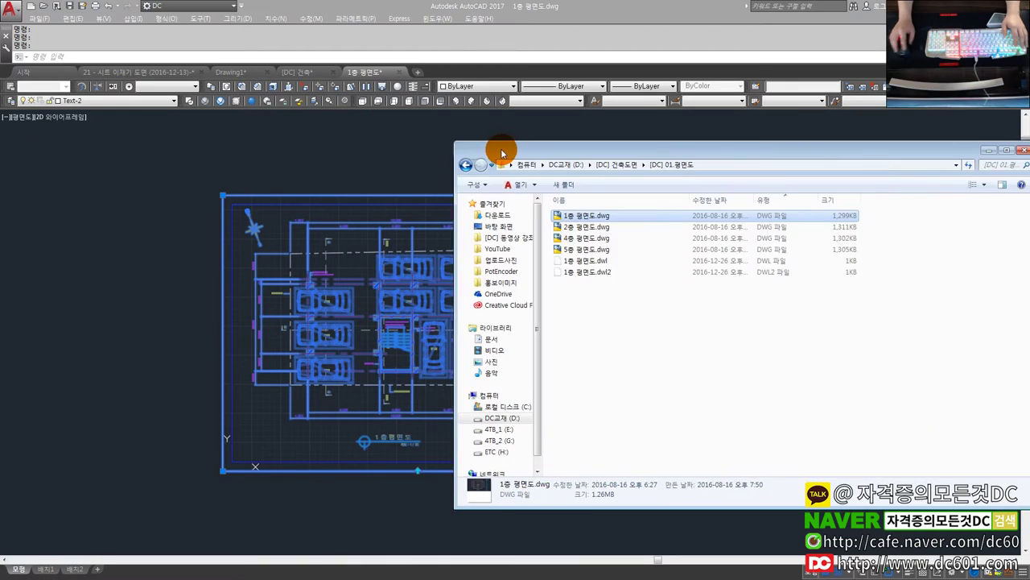
{"action": "key", "text": "Escape"}
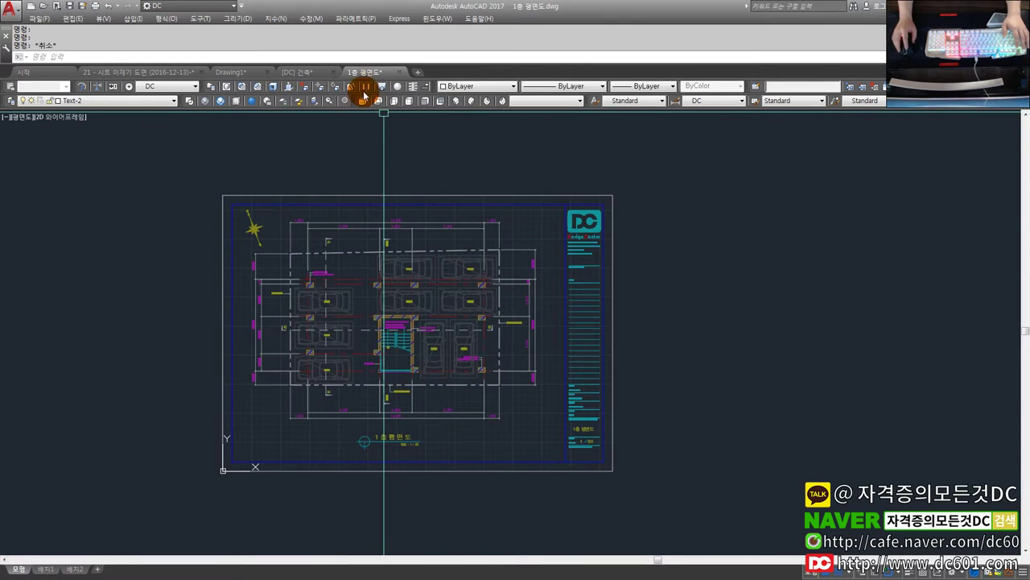
{"action": "left_click", "coordinate": [310, 77]}
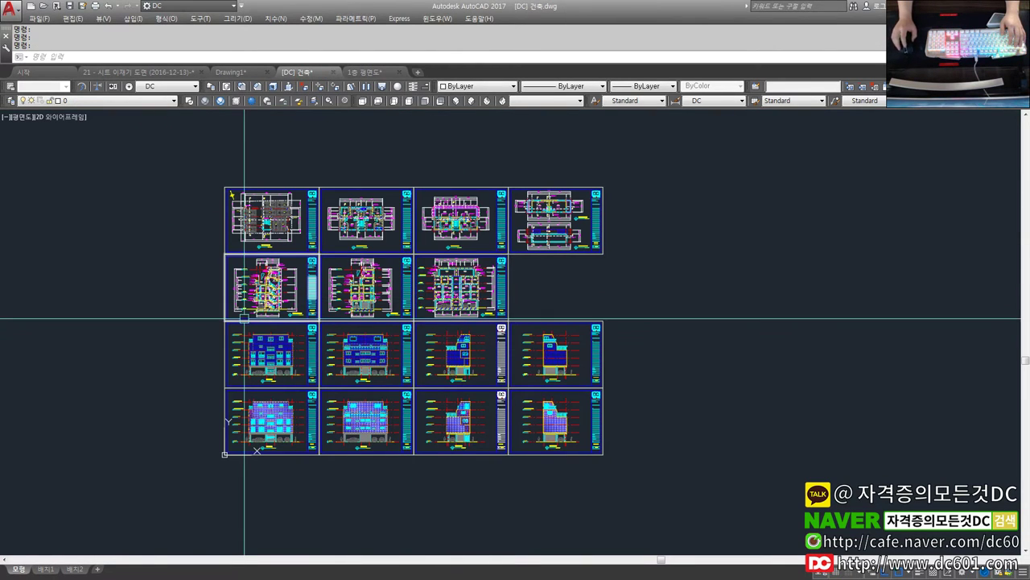
{"action": "middle_click_drag", "start_coordinate": [417, 216], "coordinate": [458, 232]}
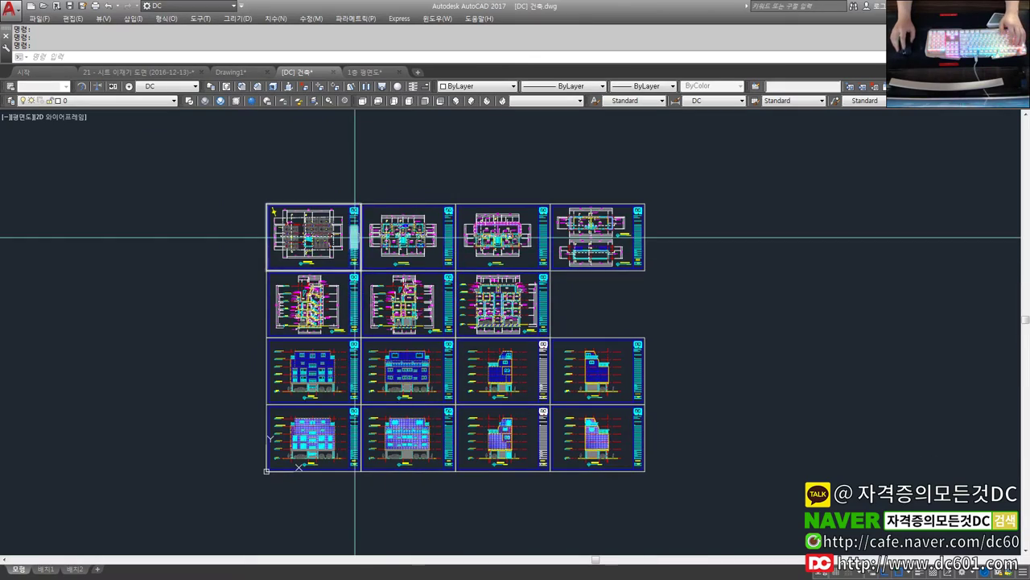
{"action": "mouse_move", "coordinate": [462, 315]}
{"action": "middle_mouse_down"}
{"action": "mouse_move", "coordinate": [383, 318]}
{"action": "mouse_move", "coordinate": [430, 324]}
{"action": "middle_mouse_up"}
{"action": "left_click", "coordinate": [240, 74]}
{"action": "left_click", "coordinate": [138, 72]}
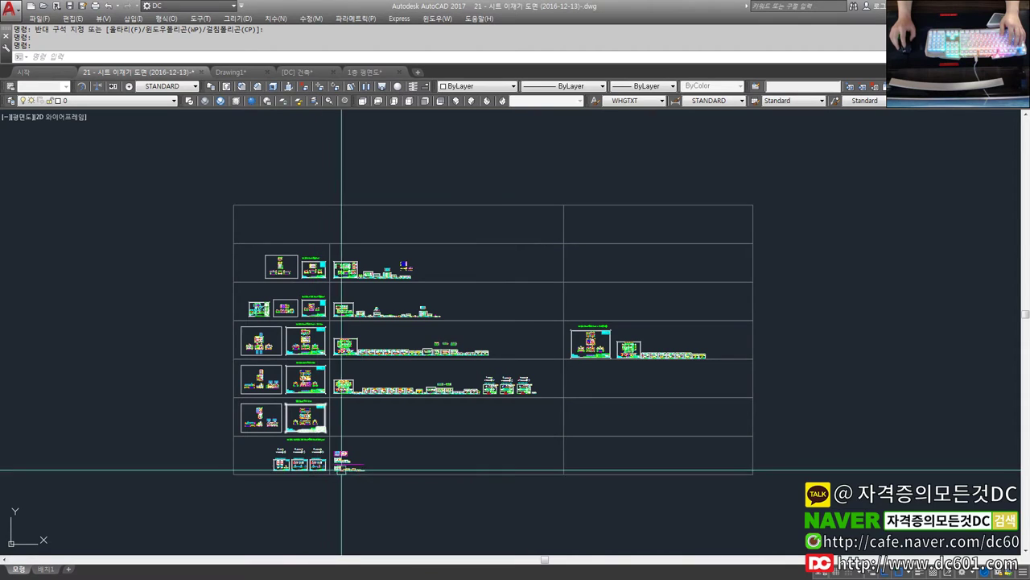
{"action": "left_click", "coordinate": [401, 265]}
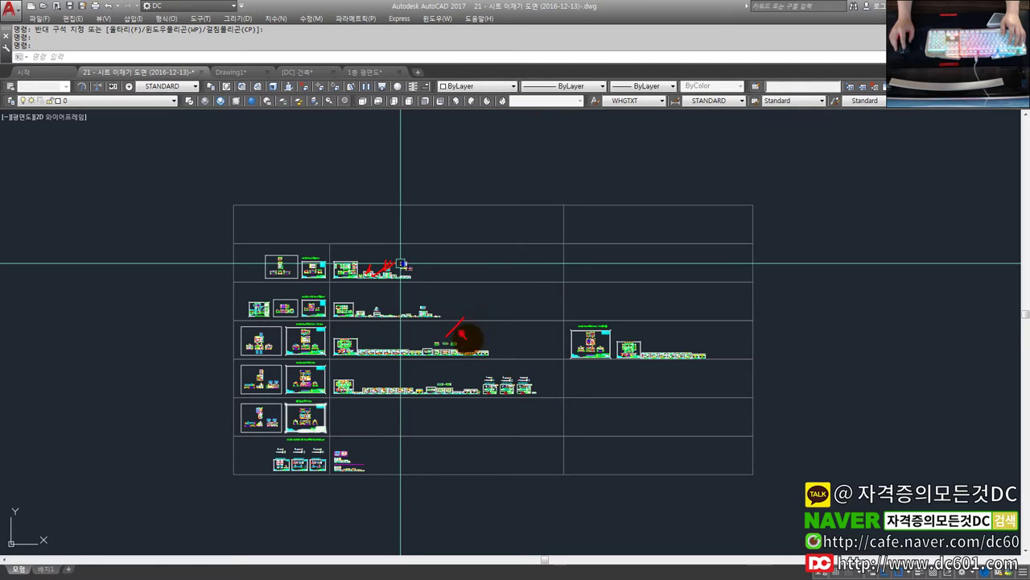
{"action": "left_click", "coordinate": [306, 75]}
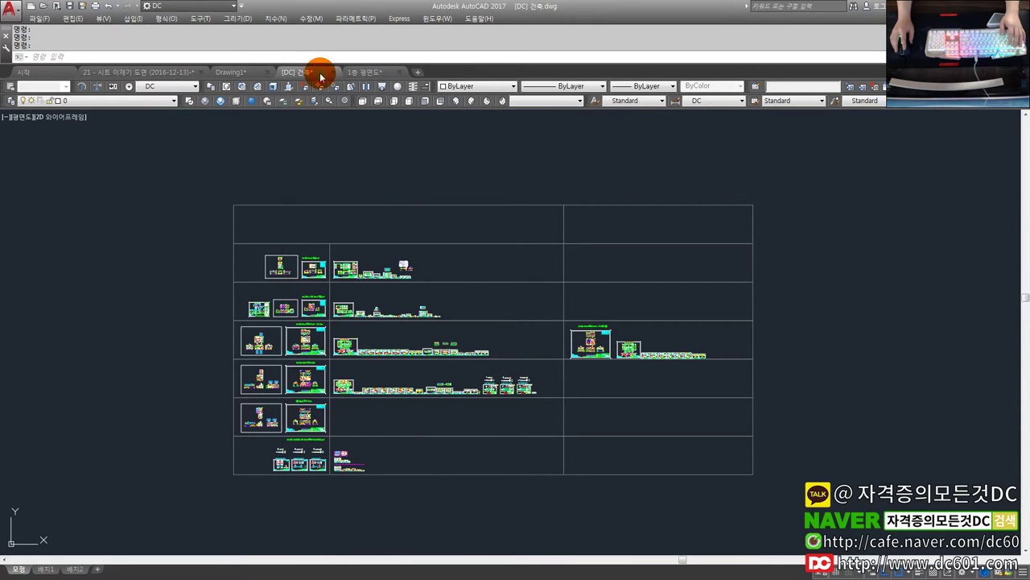
Step: Start a COPY of all sheets with a selection window and base point, then cancel it
{"action": "type", "text": "co"}
{"action": "key", "text": "Return"}
{"action": "left_click", "coordinate": [476, 377]}
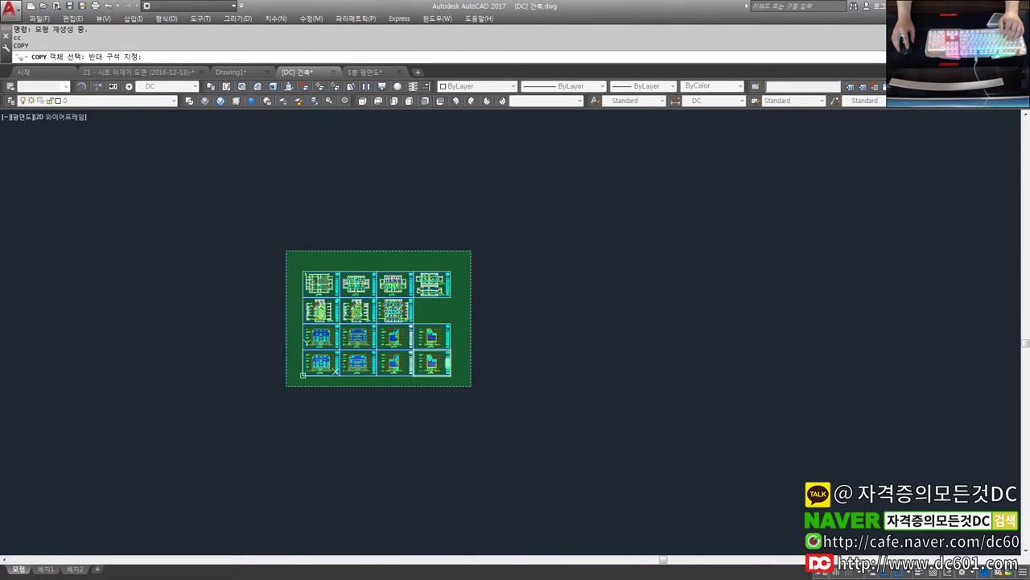
{"action": "left_click", "coordinate": [285, 249]}
{"action": "key", "text": "Return"}
{"action": "left_click", "coordinate": [300, 246]}
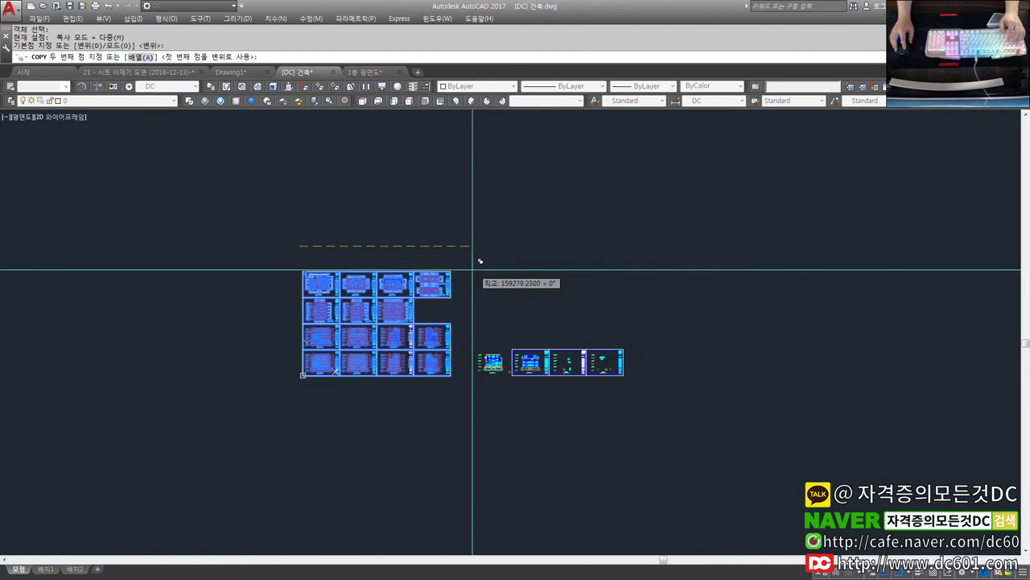
{"action": "key", "text": "Escape"}
Step: Zoom and pan across the sheet grid to inspect the bottom sheets
{"action": "scroll", "coordinate": [349, 283], "scroll_direction": "up", "scroll_amount": 4}
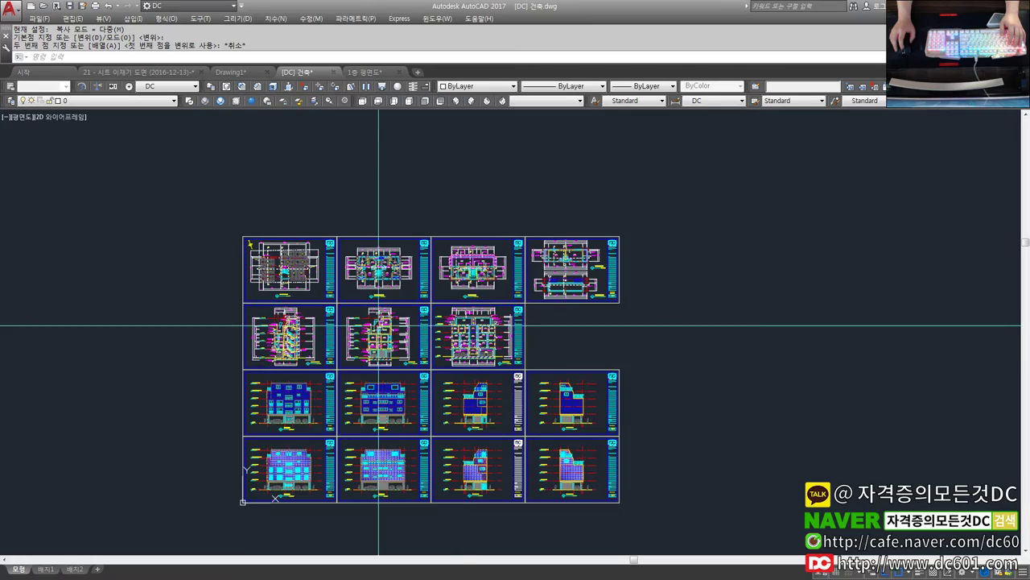
{"action": "scroll", "coordinate": [357, 306], "scroll_direction": "up", "scroll_amount": 4}
{"action": "scroll", "coordinate": [375, 330], "scroll_direction": "up", "scroll_amount": 3}
{"action": "scroll", "coordinate": [374, 330], "scroll_direction": "up", "scroll_amount": 4}
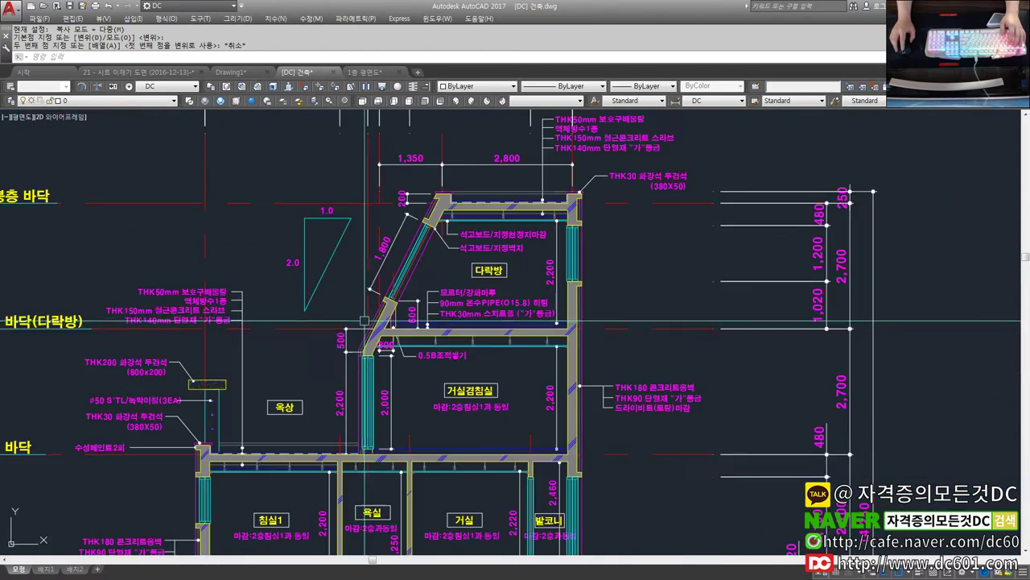
{"action": "scroll", "coordinate": [374, 330], "scroll_direction": "up", "scroll_amount": 2}
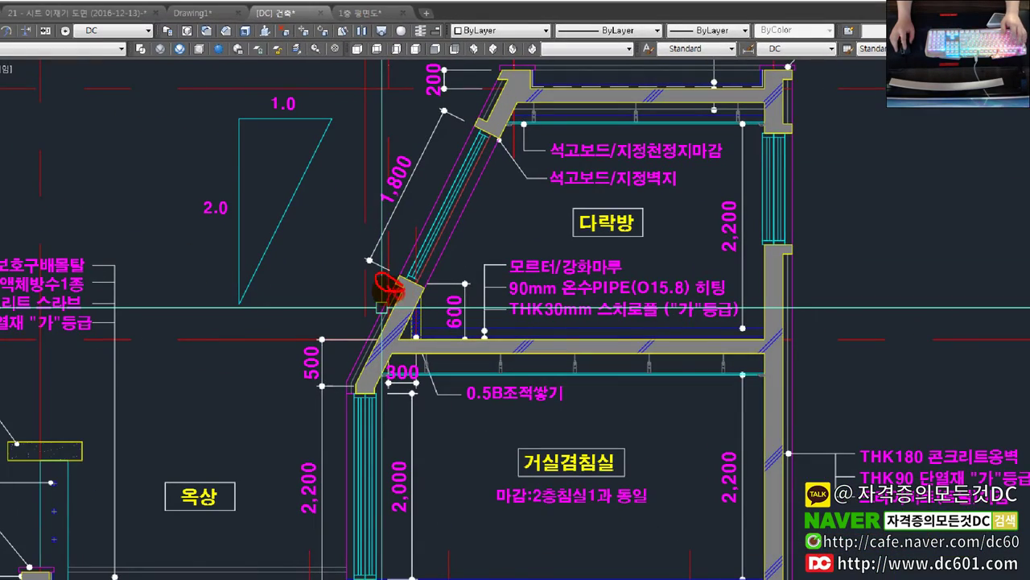
{"action": "scroll", "coordinate": [382, 307], "scroll_direction": "down", "scroll_amount": 2}
{"action": "scroll", "coordinate": [384, 306], "scroll_direction": "down", "scroll_amount": 3}
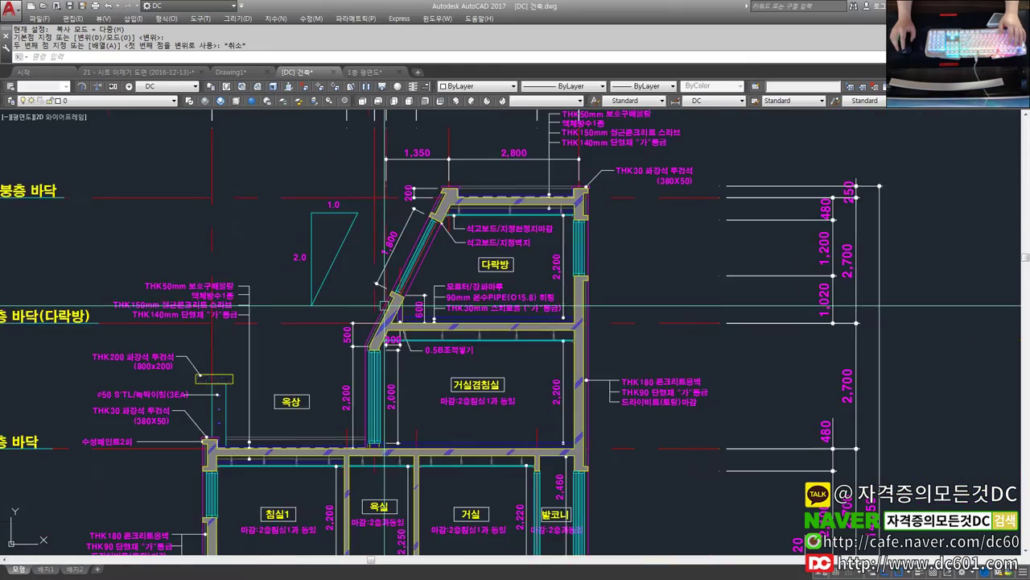
{"action": "scroll", "coordinate": [386, 305], "scroll_direction": "down", "scroll_amount": 2}
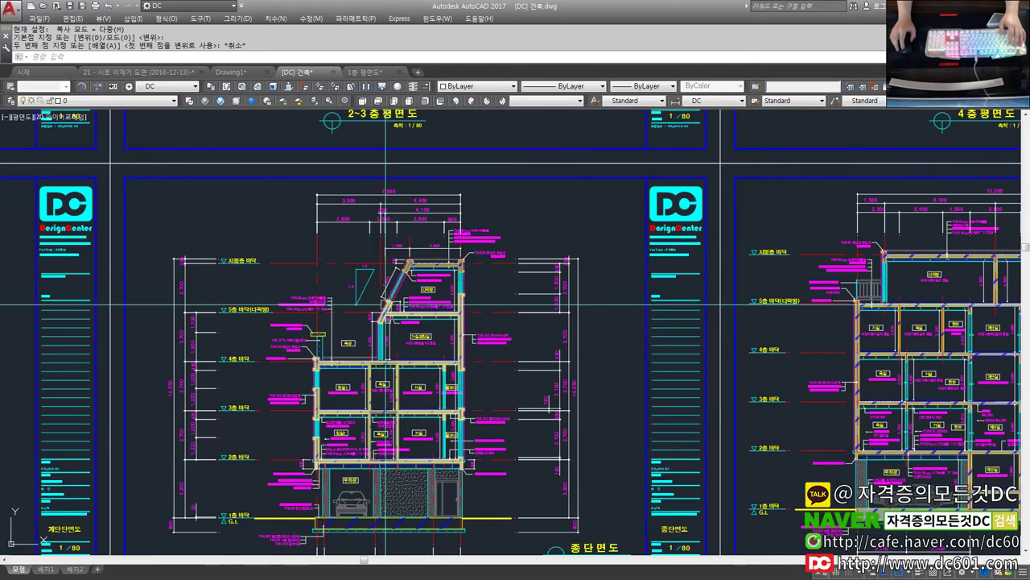
{"action": "scroll", "coordinate": [385, 304], "scroll_direction": "down", "scroll_amount": 2}
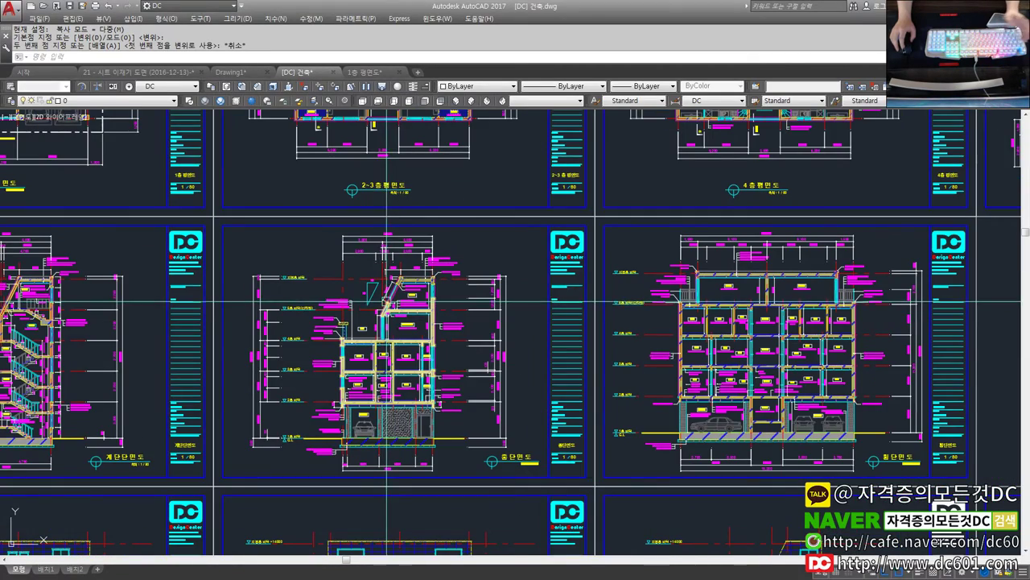
{"action": "scroll", "coordinate": [389, 302], "scroll_direction": "down", "scroll_amount": 2}
{"action": "scroll", "coordinate": [389, 299], "scroll_direction": "down", "scroll_amount": 1}
{"action": "scroll", "coordinate": [392, 299], "scroll_direction": "down", "scroll_amount": 1}
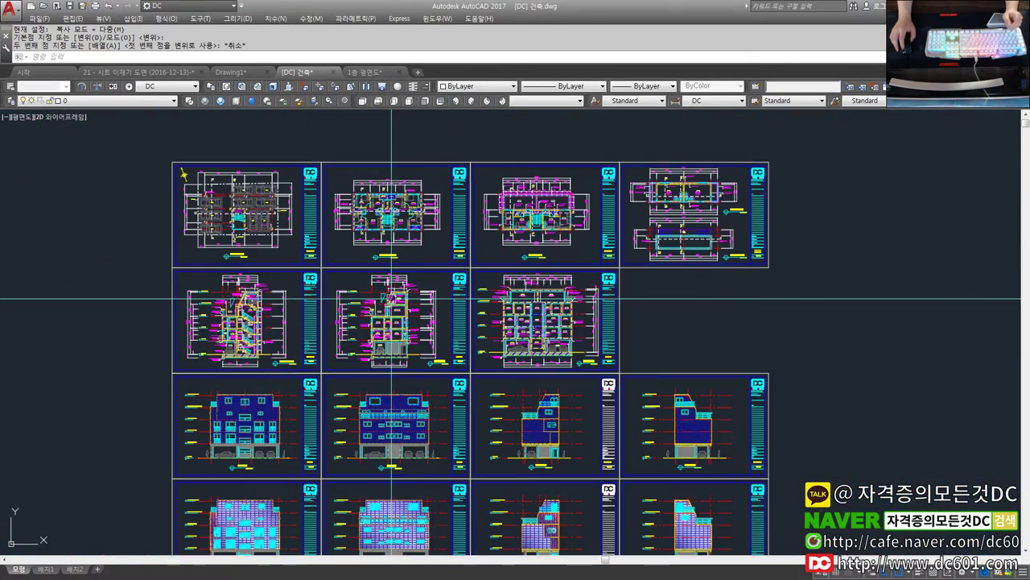
{"action": "middle_click_drag", "start_coordinate": [391, 300], "coordinate": [354, 251]}
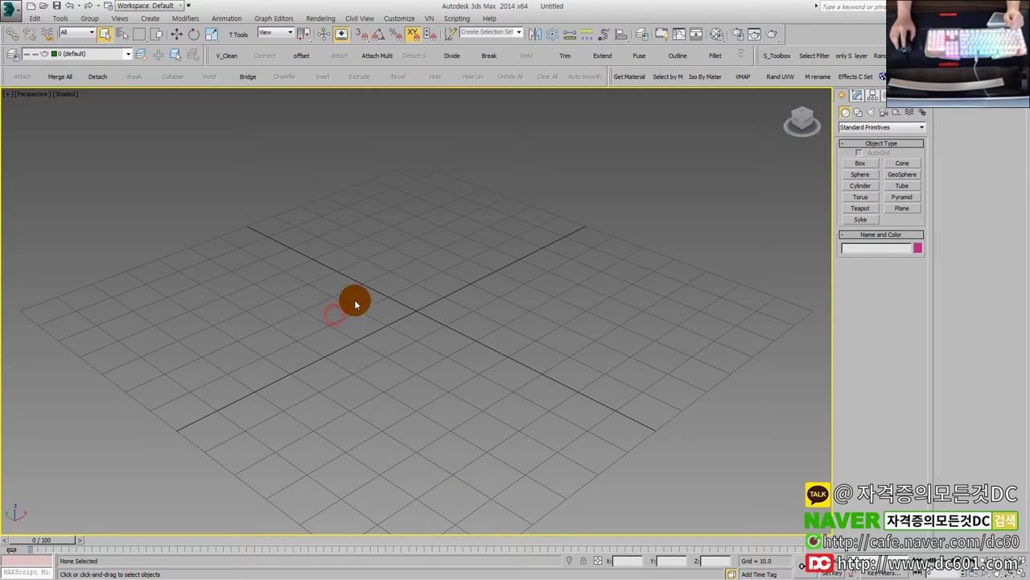
{"action": "scroll", "coordinate": [356, 304], "scroll_direction": "down", "scroll_amount": 5}
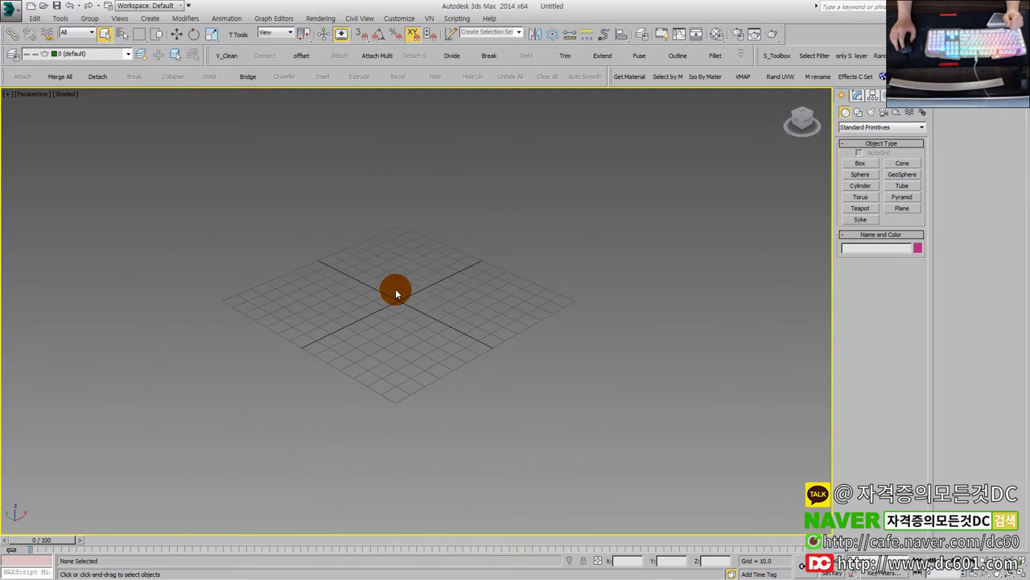
Step: Create a large teapot, show its mesh edges, and set its segments to 20
{"action": "left_click", "coordinate": [860, 207]}
{"action": "left_click_drag", "start_coordinate": [369, 308], "coordinate": [416, 390]}
{"action": "middle_click_drag", "start_coordinate": [416, 389], "coordinate": [391, 414], "text": "alt"}
{"action": "scroll", "coordinate": [391, 366], "scroll_direction": "down", "scroll_amount": 2}
{"action": "scroll", "coordinate": [395, 362], "scroll_direction": "up", "scroll_amount": 2}
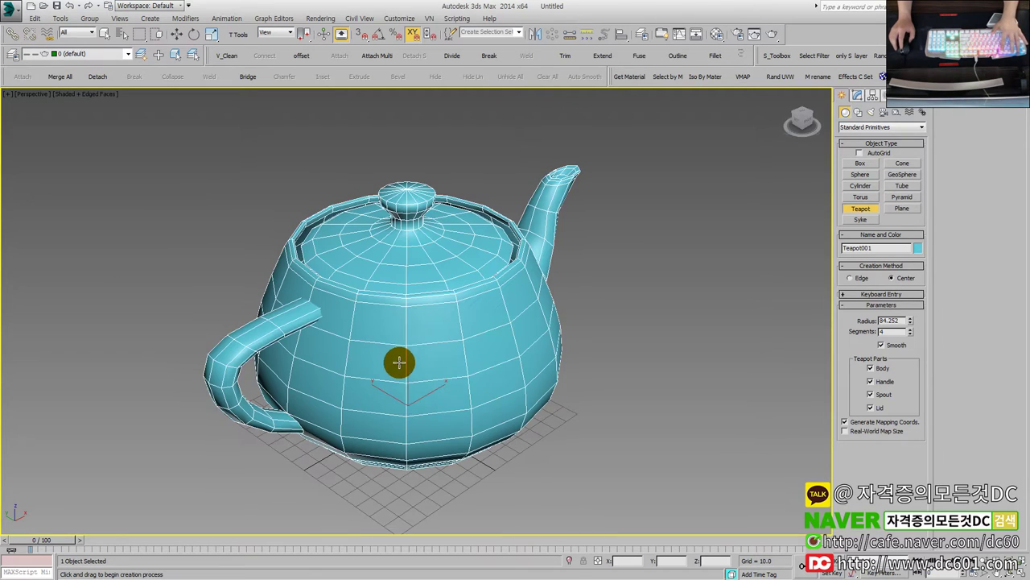
{"action": "key", "text": "F4"}
{"action": "scroll", "coordinate": [413, 361], "scroll_direction": "up", "scroll_amount": 2}
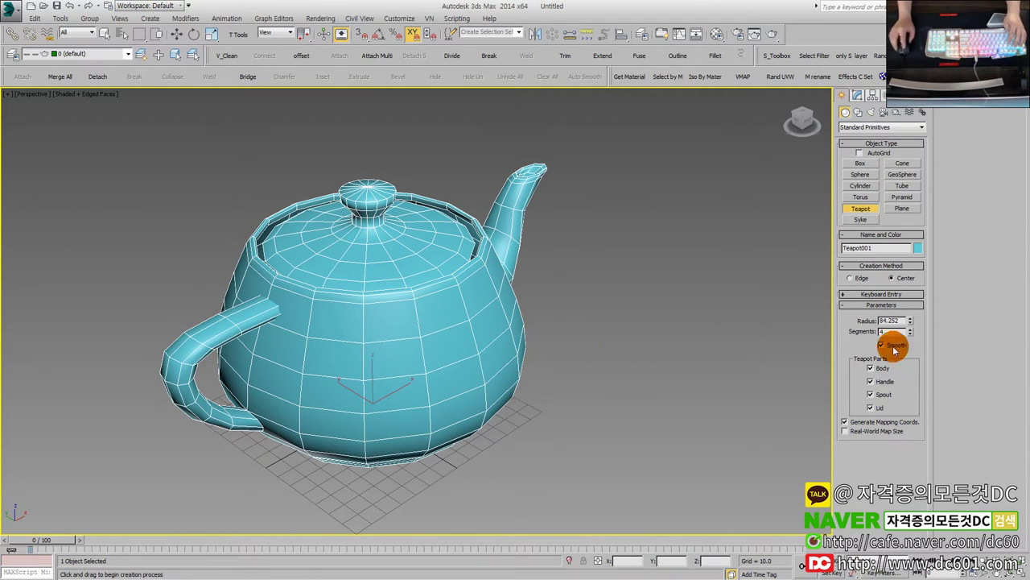
{"action": "left_click_drag", "start_coordinate": [910, 330], "coordinate": [911, 278]}
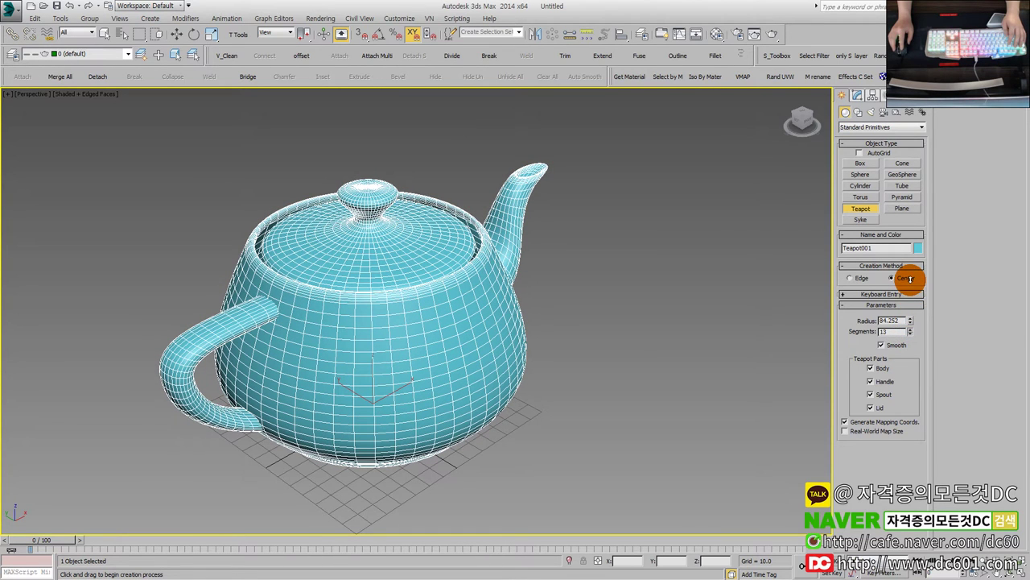
{"action": "left_click_drag", "start_coordinate": [894, 332], "coordinate": [831, 331]}
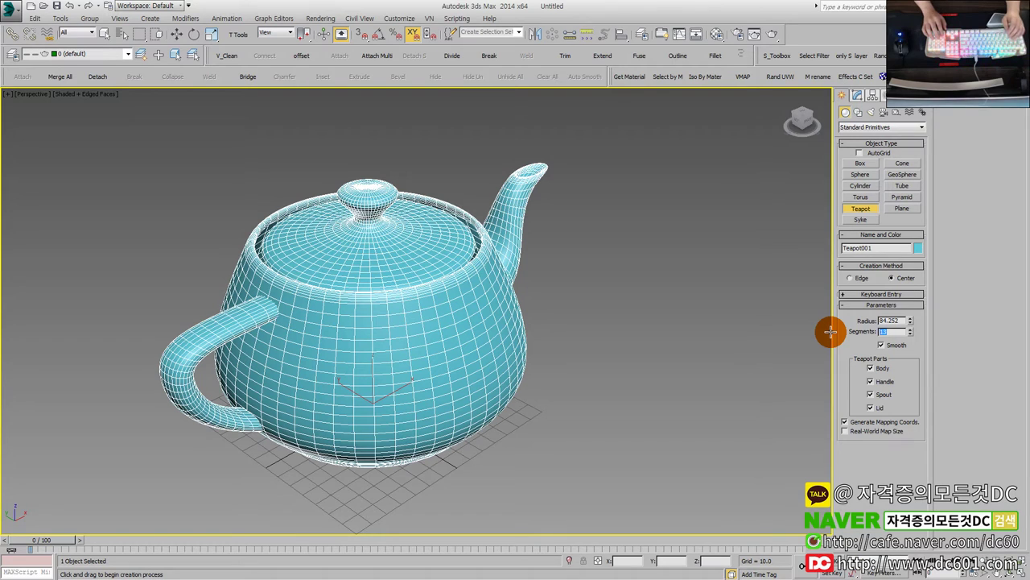
{"action": "type", "text": "20"}
{"action": "key", "text": "Return"}
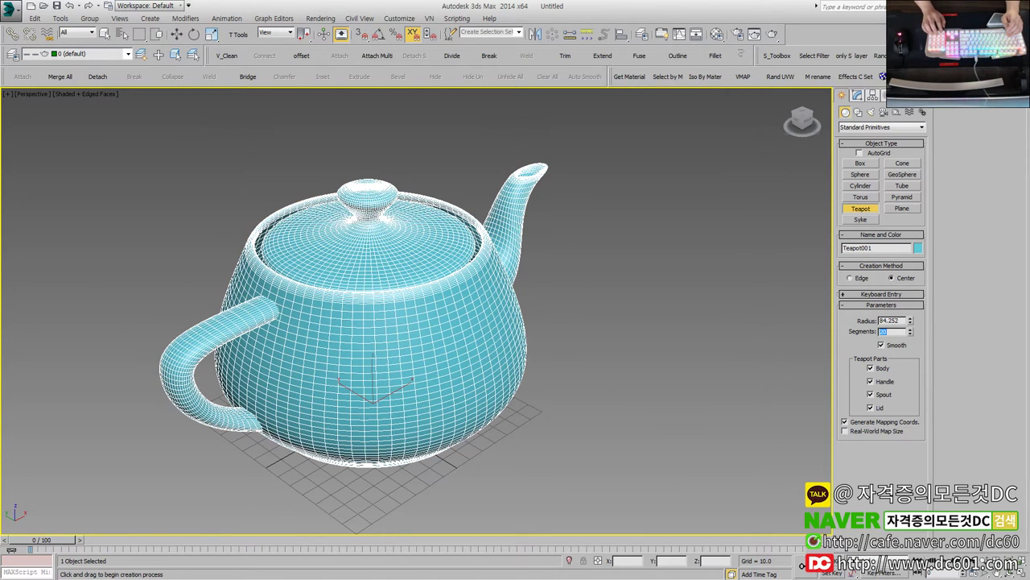
Step: Check the teapot's vertex and face counts in Object Properties
{"action": "right_click", "coordinate": [321, 293]}
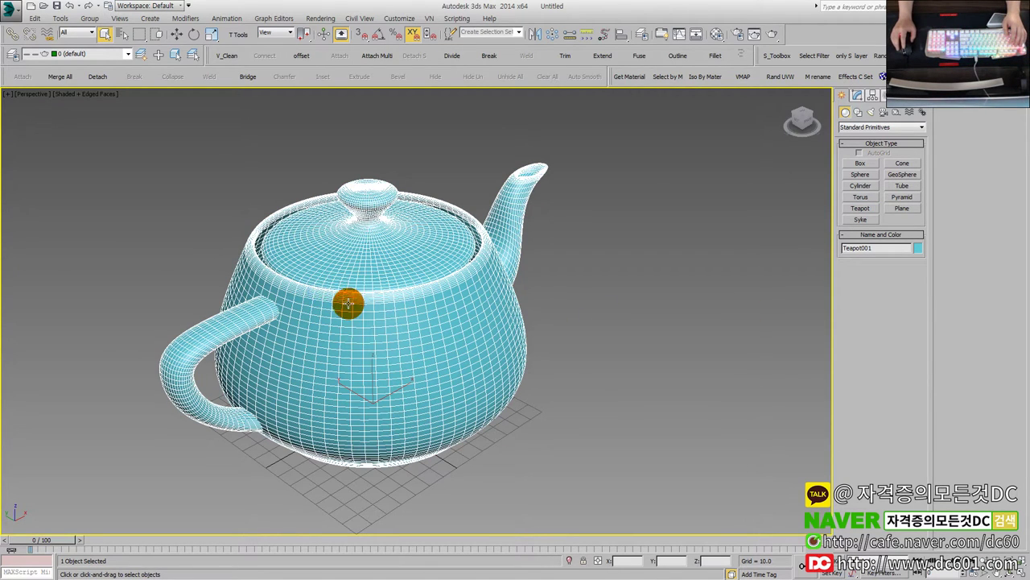
{"action": "right_click", "coordinate": [348, 303]}
{"action": "left_click", "coordinate": [382, 366]}
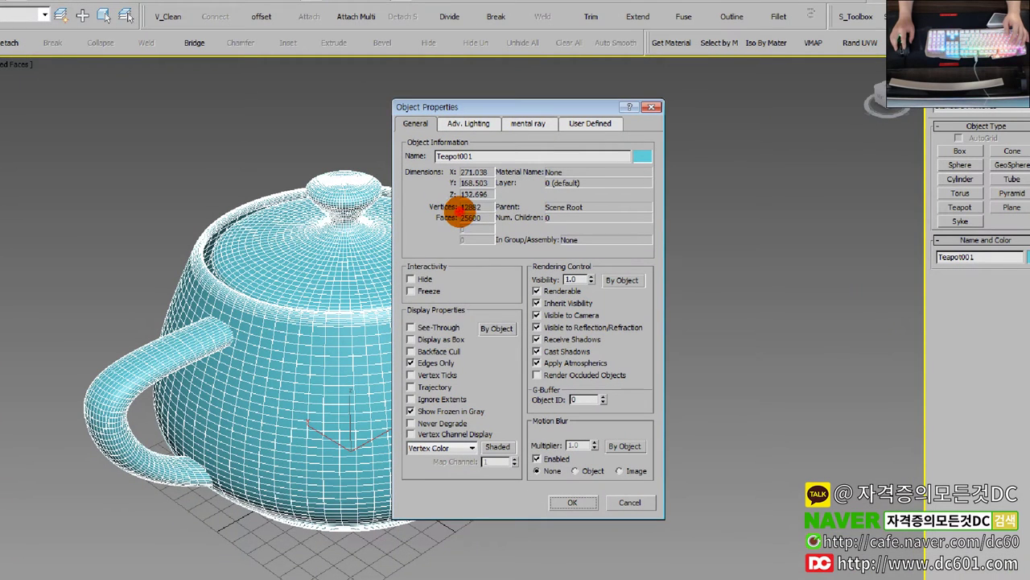
{"action": "left_click_drag", "start_coordinate": [454, 225], "coordinate": [501, 229]}
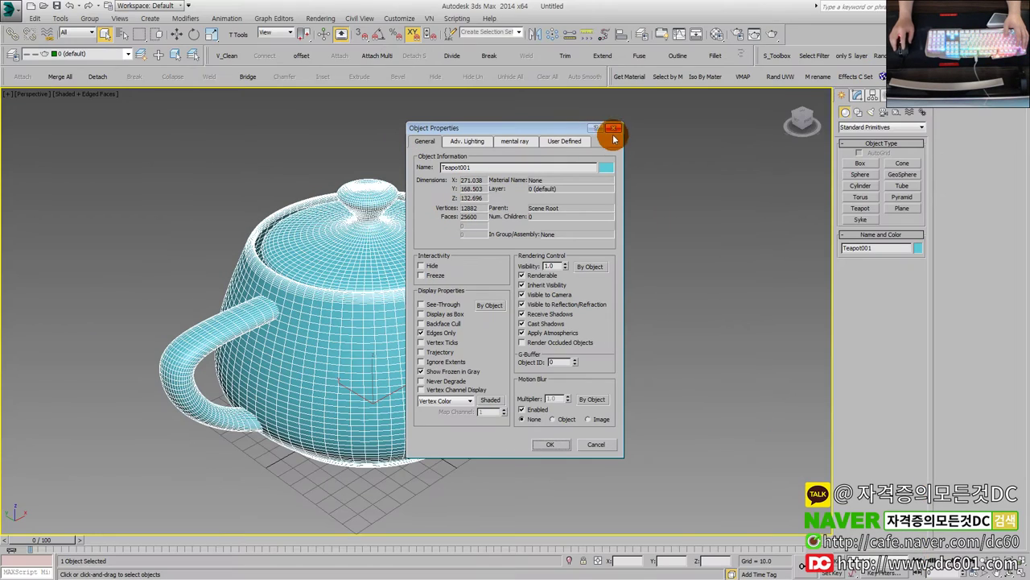
{"action": "left_click", "coordinate": [613, 129]}
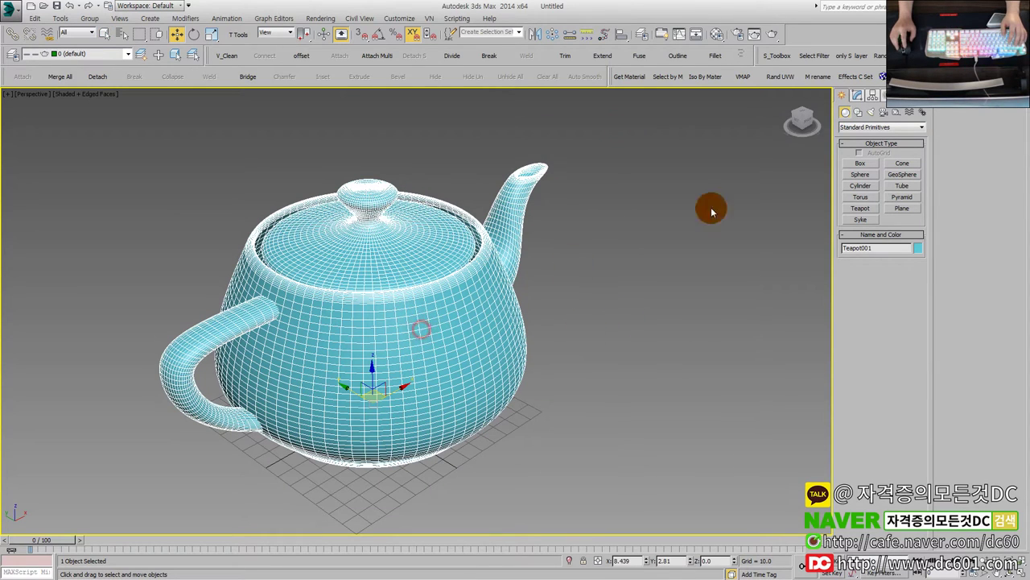
Step: Raise the teapot's segments to 64 in the Modify panel and drag out a copy
{"action": "left_click", "coordinate": [857, 95]}
{"action": "double_click", "coordinate": [892, 260]}
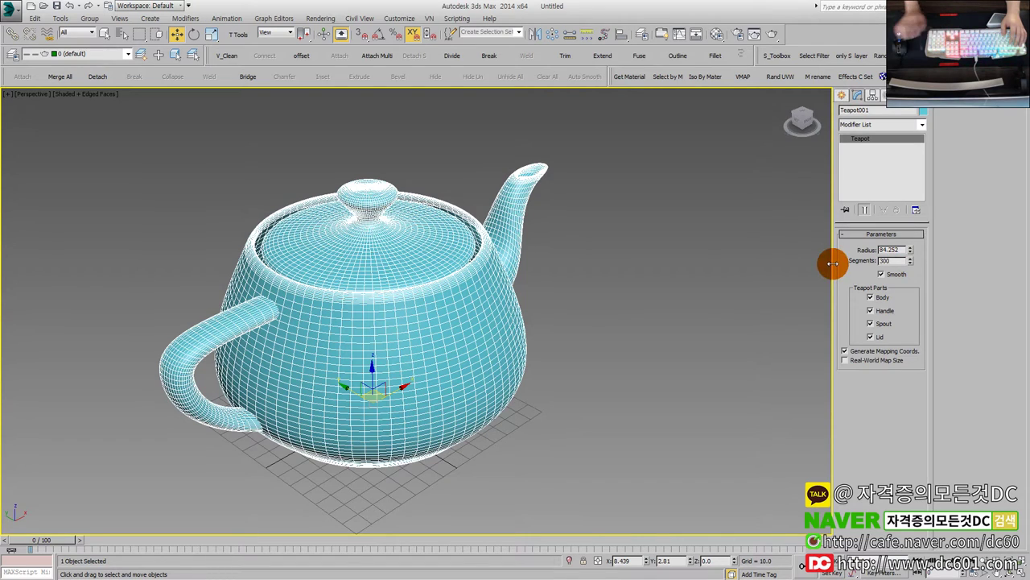
{"action": "key", "text": "Return"}
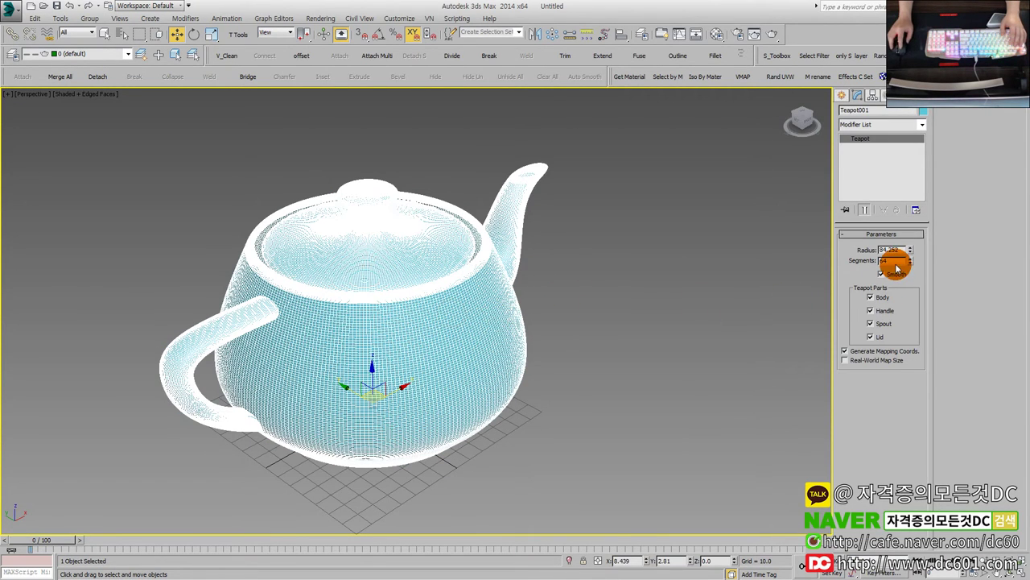
{"action": "middle_click_drag", "start_coordinate": [418, 386], "coordinate": [463, 388]}
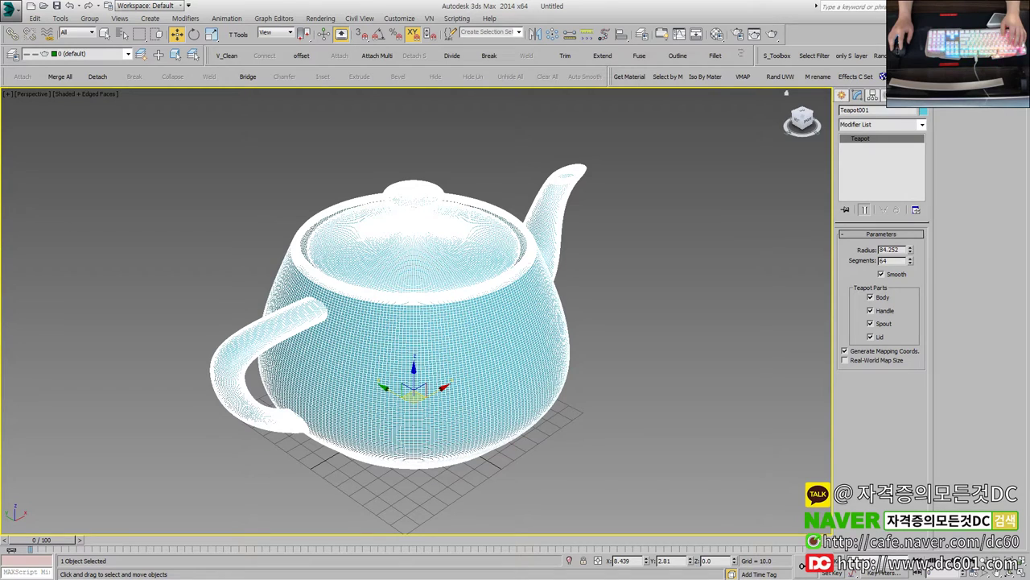
{"action": "left_click_drag", "start_coordinate": [444, 391], "coordinate": [590, 308], "text": "shift"}
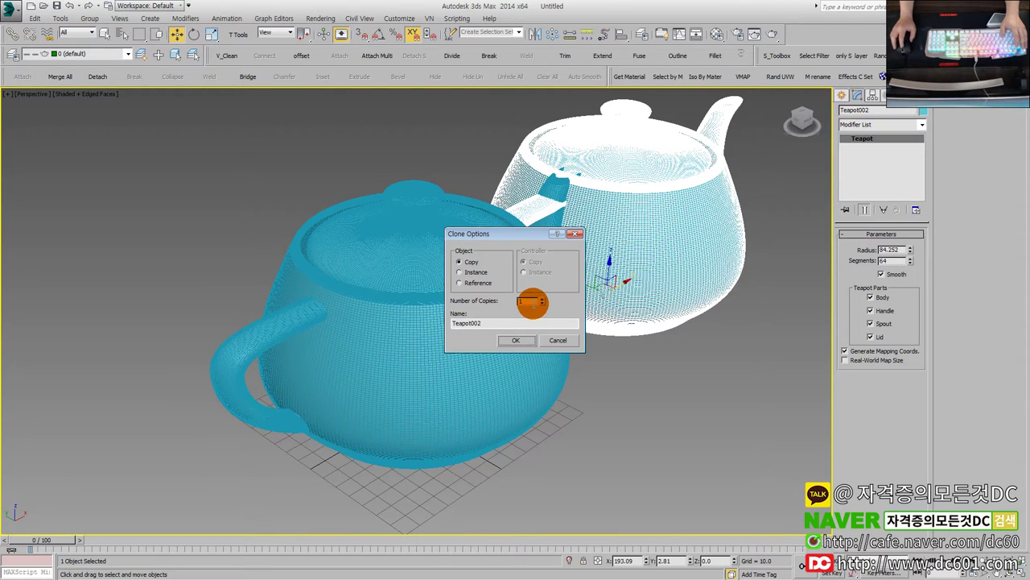
{"action": "key", "text": "Escape"}
{"action": "left_click_drag", "start_coordinate": [799, 5], "coordinate": [800, 83]}
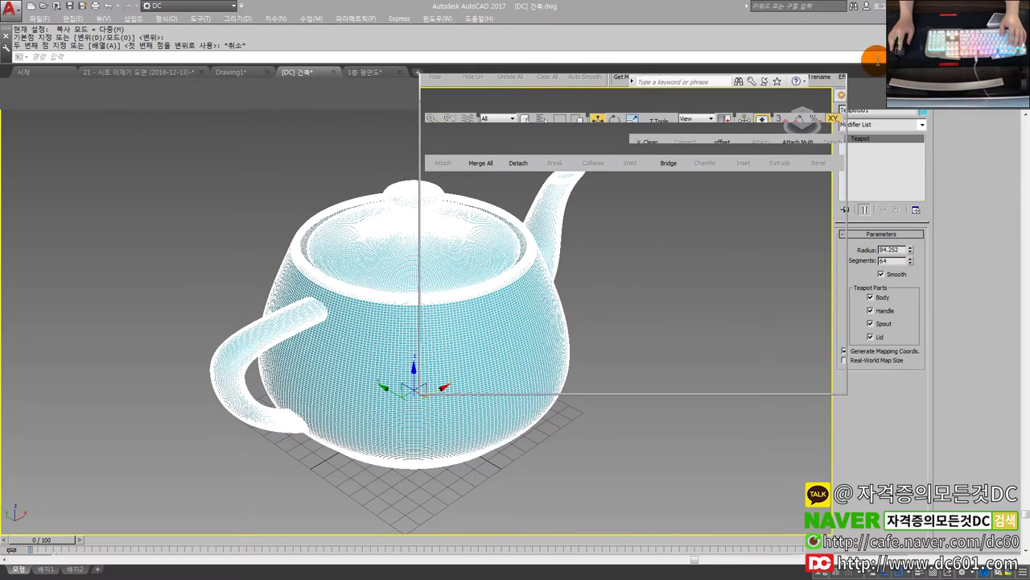
{"action": "left_click", "coordinate": [821, 81]}
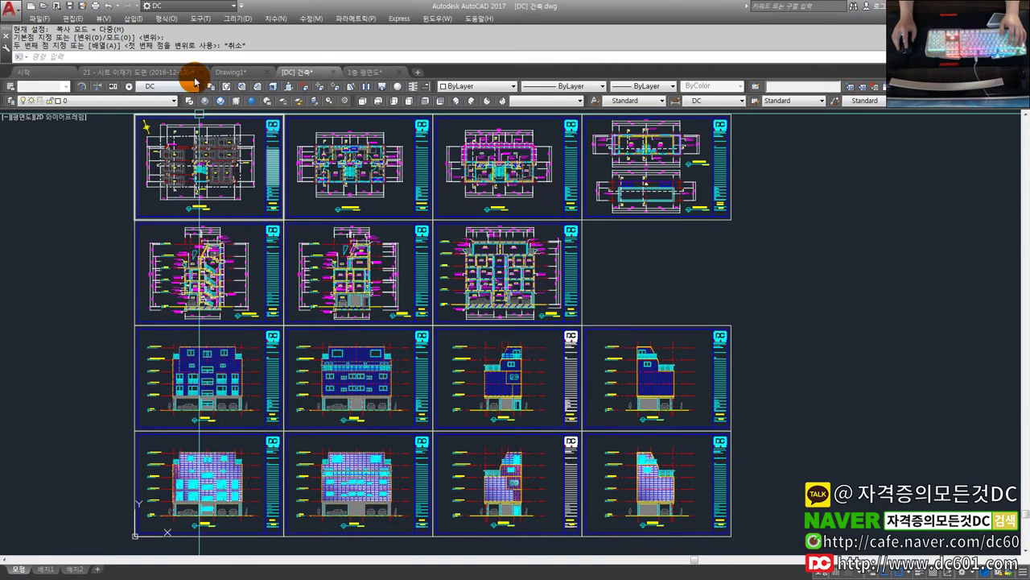
{"action": "left_click", "coordinate": [161, 72]}
{"action": "mouse_move", "coordinate": [278, 339]}
{"action": "middle_mouse_down"}
{"action": "mouse_move", "coordinate": [377, 313]}
{"action": "mouse_move", "coordinate": [259, 317]}
{"action": "mouse_move", "coordinate": [279, 307]}
{"action": "mouse_move", "coordinate": [389, 300]}
{"action": "mouse_move", "coordinate": [225, 302]}
{"action": "mouse_move", "coordinate": [339, 299]}
{"action": "middle_mouse_up"}
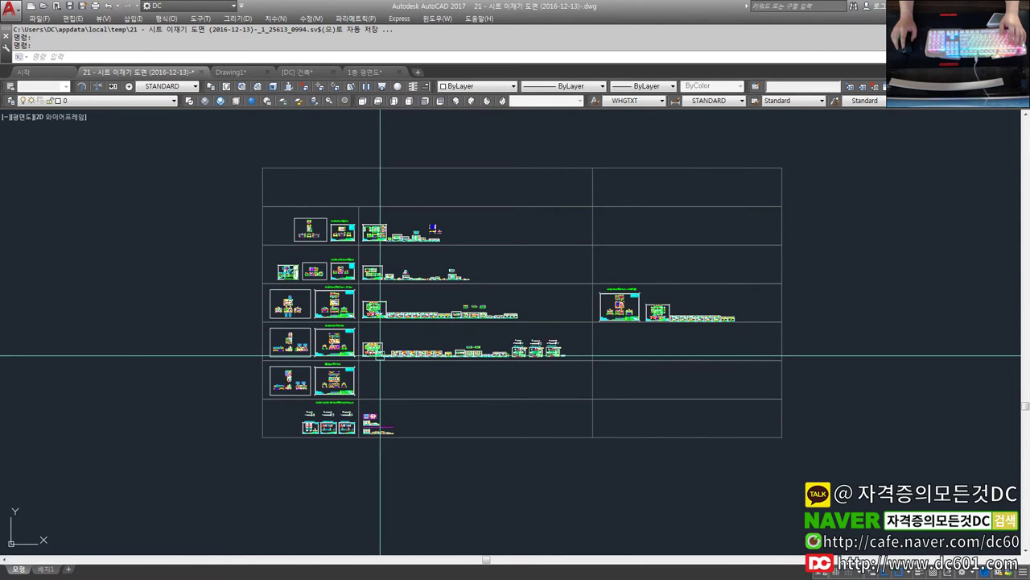
{"action": "type", "text": "pu"}
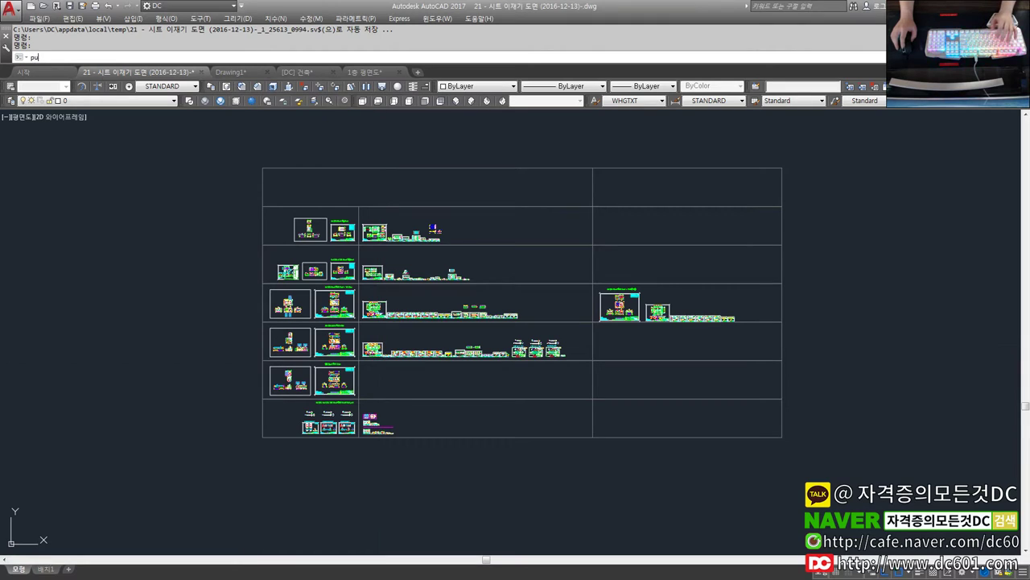
{"action": "key", "text": "Return"}
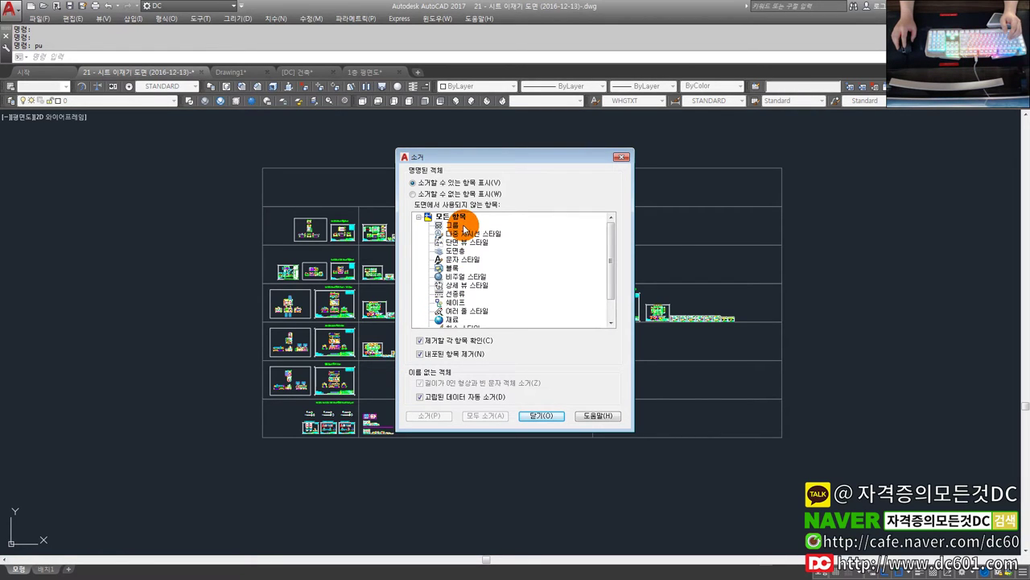
{"action": "left_click", "coordinate": [619, 161]}
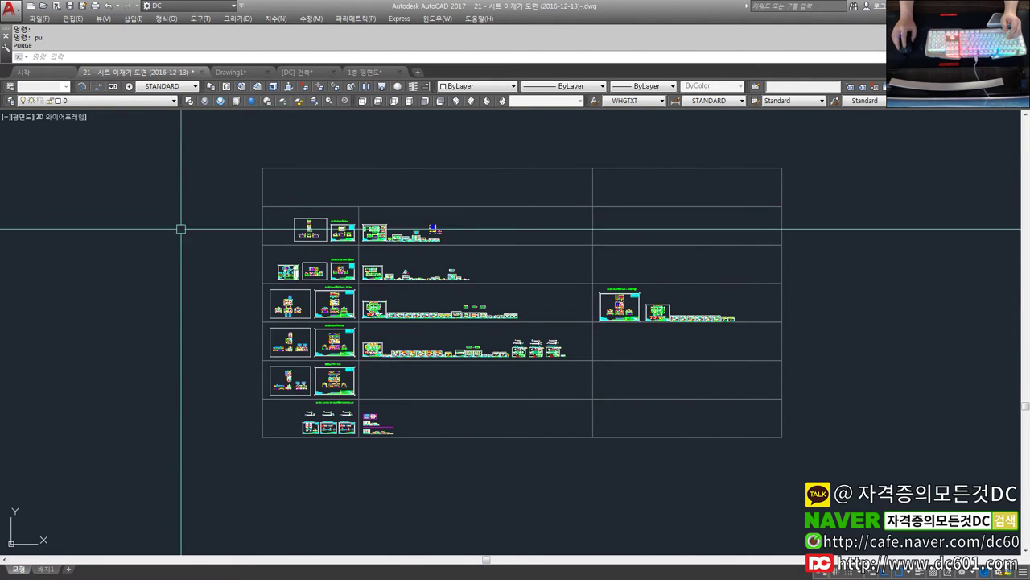
{"action": "left_click", "coordinate": [120, 100]}
{"action": "scroll", "coordinate": [117, 194], "scroll_direction": "down", "scroll_amount": 1}
{"action": "scroll", "coordinate": [83, 223], "scroll_direction": "down", "scroll_amount": 1}
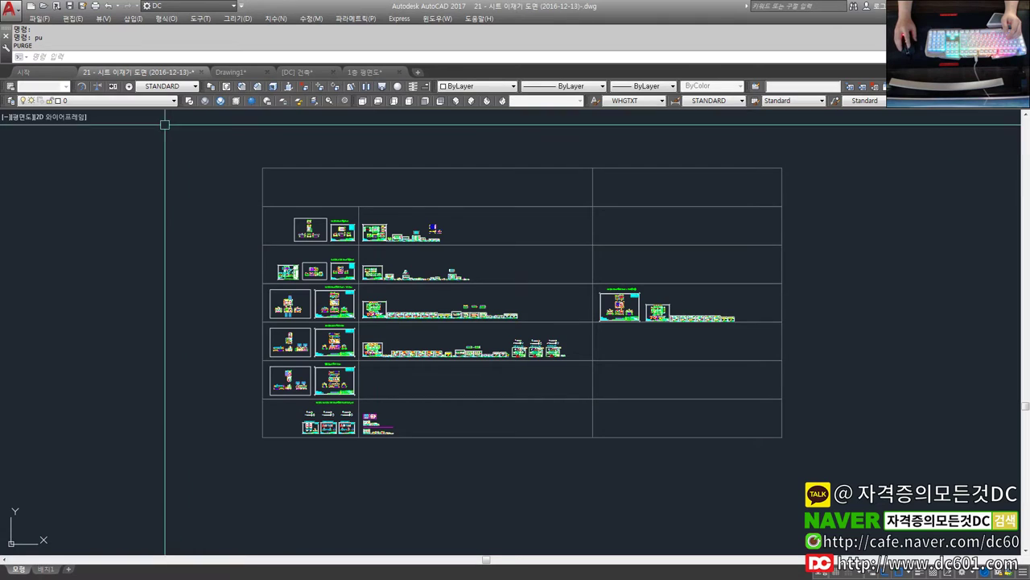
{"action": "left_click", "coordinate": [153, 101]}
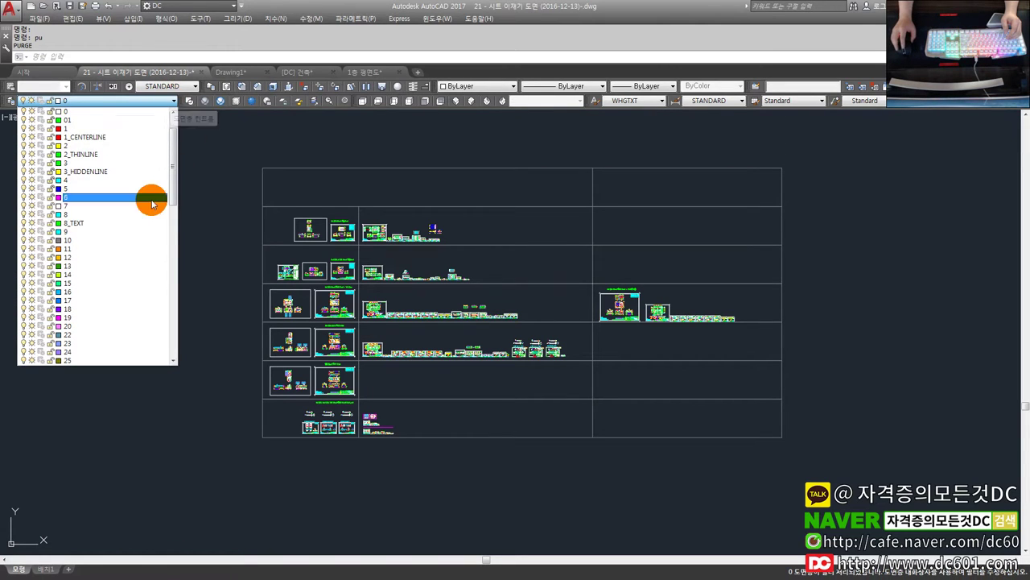
{"action": "mouse_move", "coordinate": [147, 285]}
{"action": "left_mouse_down"}
{"action": "mouse_move", "coordinate": [169, 239]}
{"action": "mouse_move", "coordinate": [212, 252]}
{"action": "left_mouse_up"}
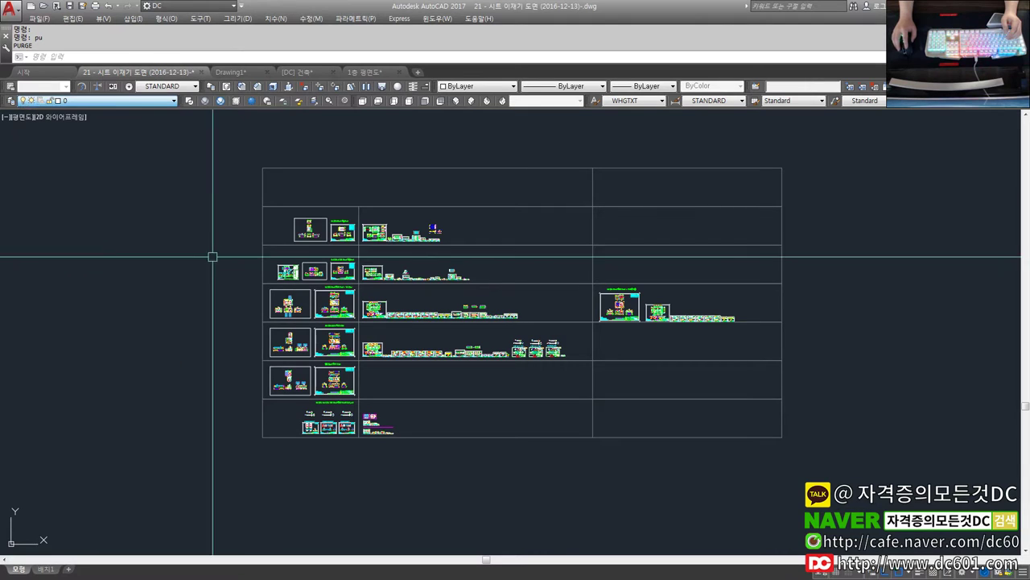
{"action": "left_click", "coordinate": [295, 71]}
{"action": "mouse_move", "coordinate": [126, 100]}
{"action": "left_mouse_down"}
{"action": "mouse_move", "coordinate": [96, 294]}
{"action": "mouse_move", "coordinate": [95, 284]}
{"action": "left_mouse_up"}
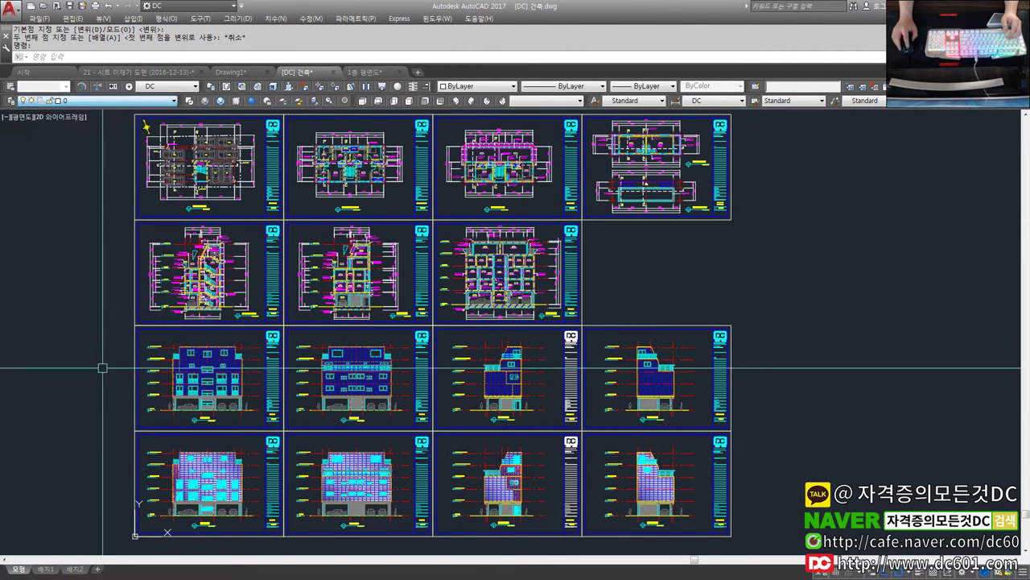
{"action": "left_click", "coordinate": [235, 71]}
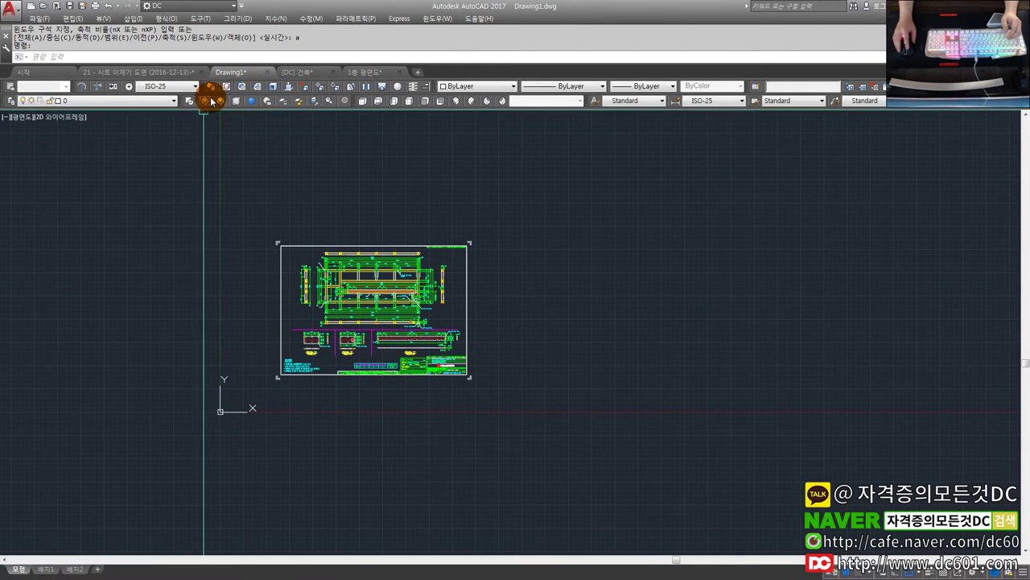
{"action": "left_click", "coordinate": [149, 72]}
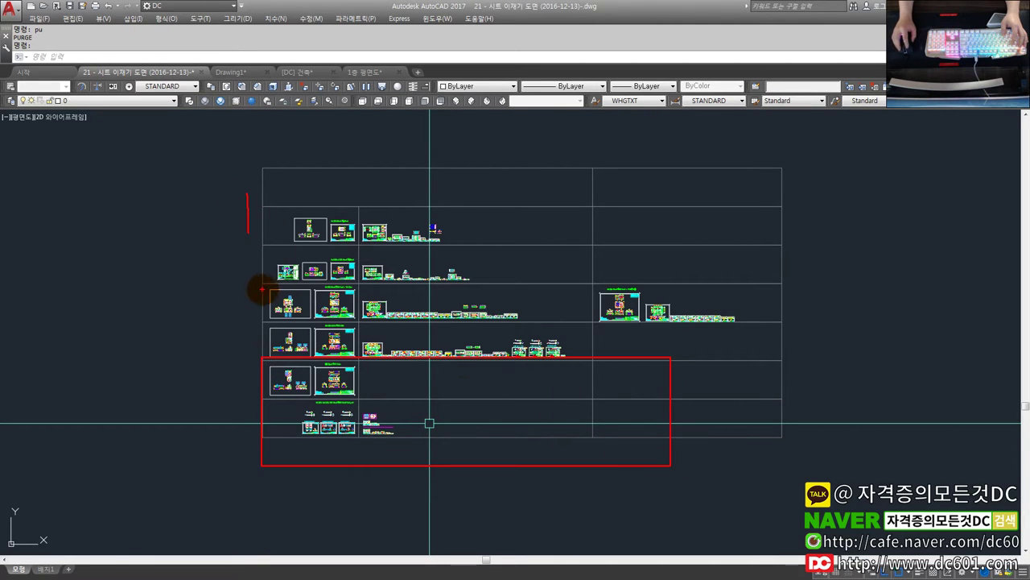
{"action": "left_click_drag", "start_coordinate": [262, 290], "coordinate": [600, 354]}
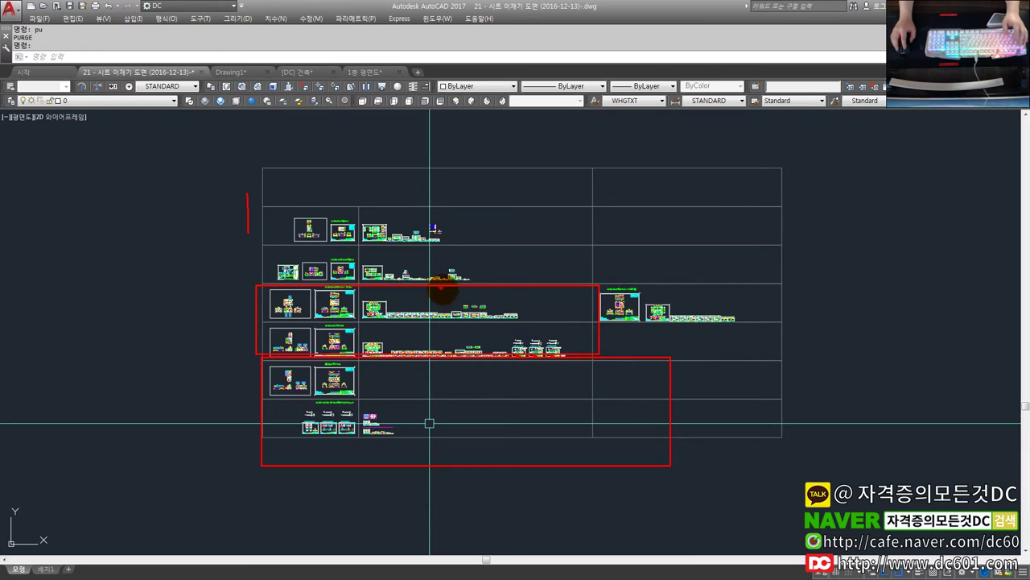
{"action": "left_click", "coordinate": [305, 71]}
{"action": "scroll", "coordinate": [379, 282], "scroll_direction": "down", "scroll_amount": 3}
{"action": "scroll", "coordinate": [281, 230], "scroll_direction": "up", "scroll_amount": 2}
{"action": "scroll", "coordinate": [281, 230], "scroll_direction": "down", "scroll_amount": 2}
{"action": "scroll", "coordinate": [284, 232], "scroll_direction": "up", "scroll_amount": 1}
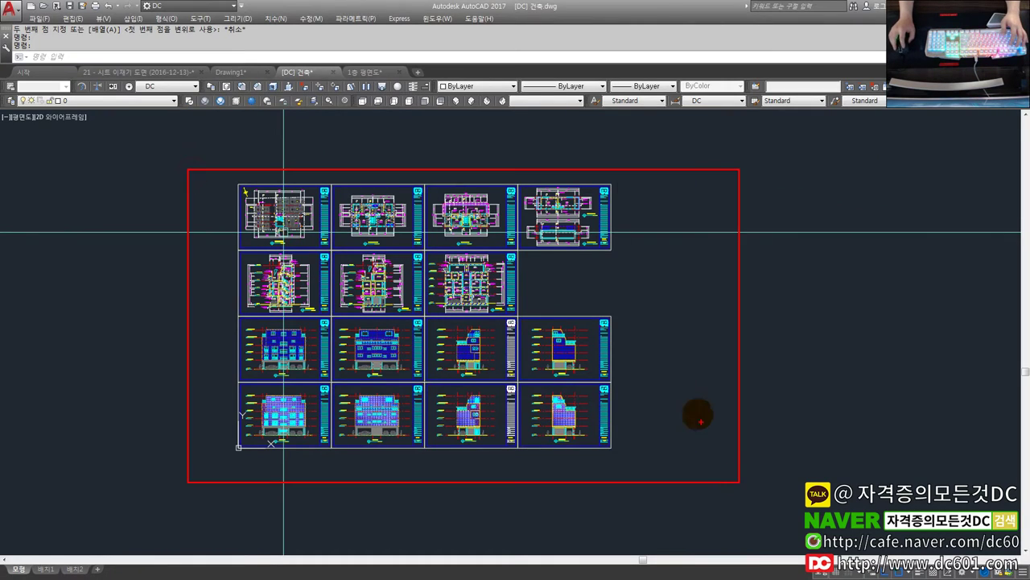
{"action": "left_click_drag", "start_coordinate": [628, 297], "coordinate": [759, 265]}
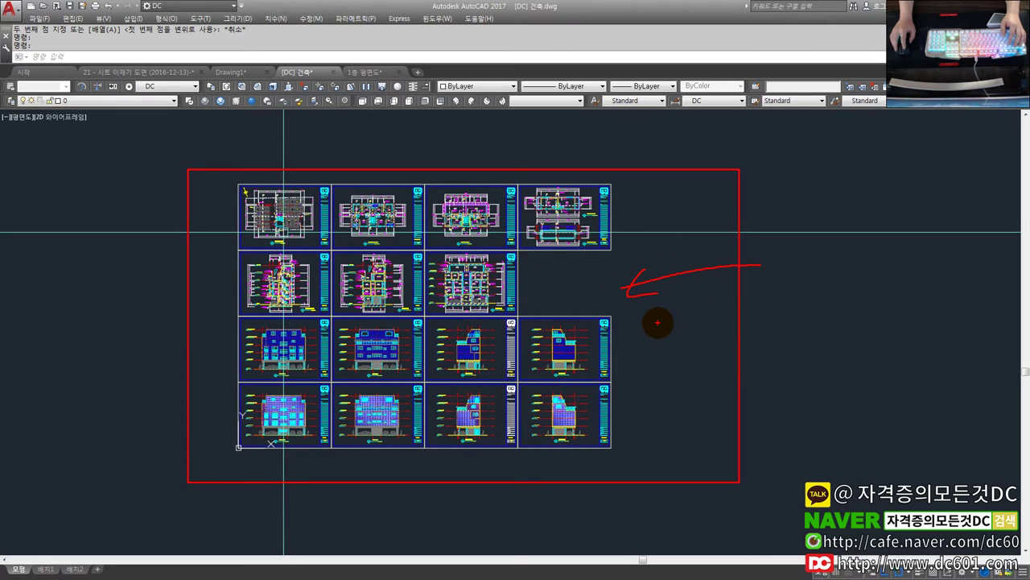
{"action": "mouse_move", "coordinate": [772, 487]}
{"action": "left_mouse_down"}
{"action": "mouse_move", "coordinate": [603, 137]}
{"action": "mouse_move", "coordinate": [781, 424]}
{"action": "left_mouse_up"}
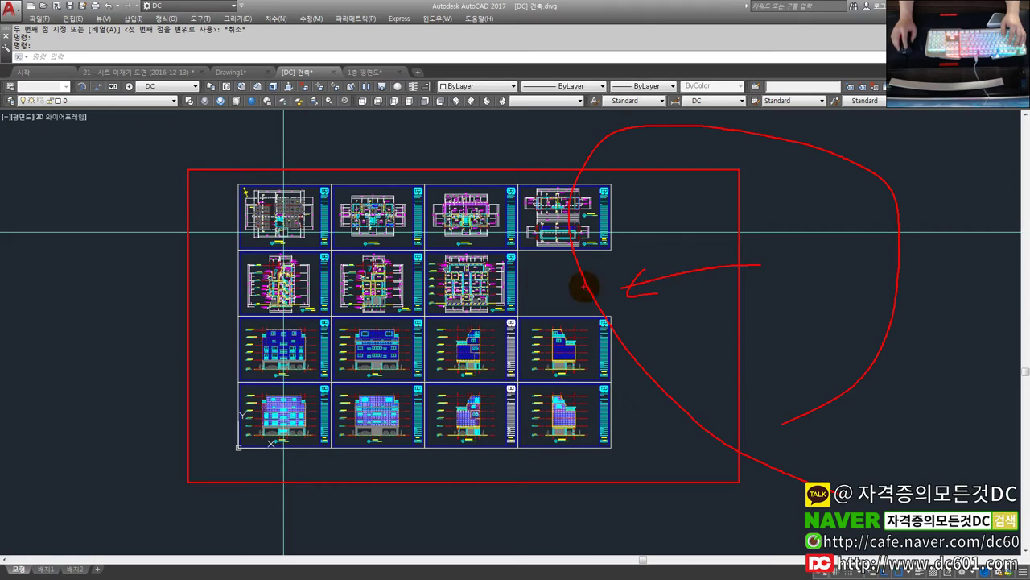
{"action": "left_click_drag", "start_coordinate": [761, 405], "coordinate": [732, 249]}
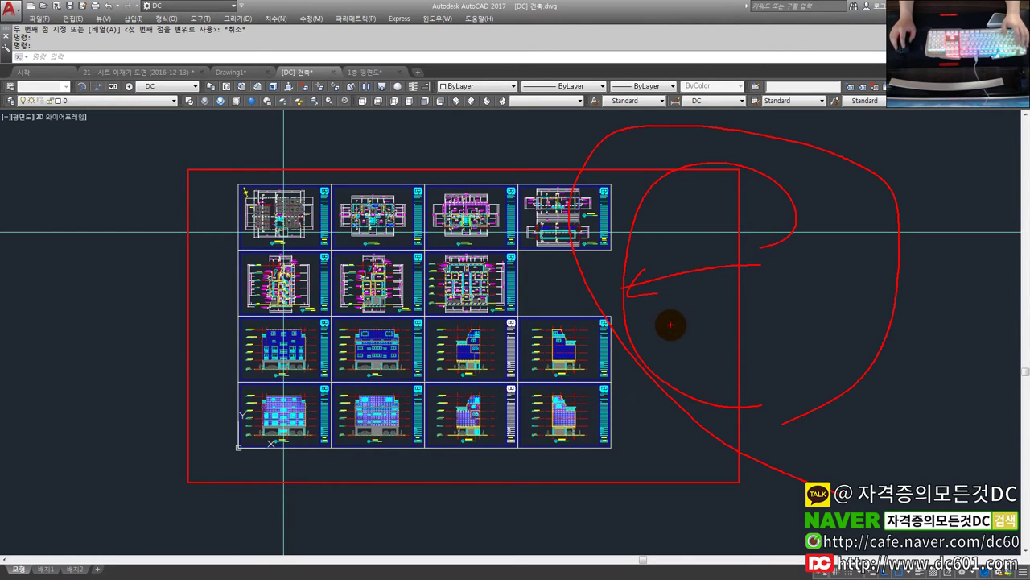
{"action": "left_click_drag", "start_coordinate": [415, 178], "coordinate": [442, 209]}
{"action": "left_click_drag", "start_coordinate": [541, 158], "coordinate": [555, 193]}
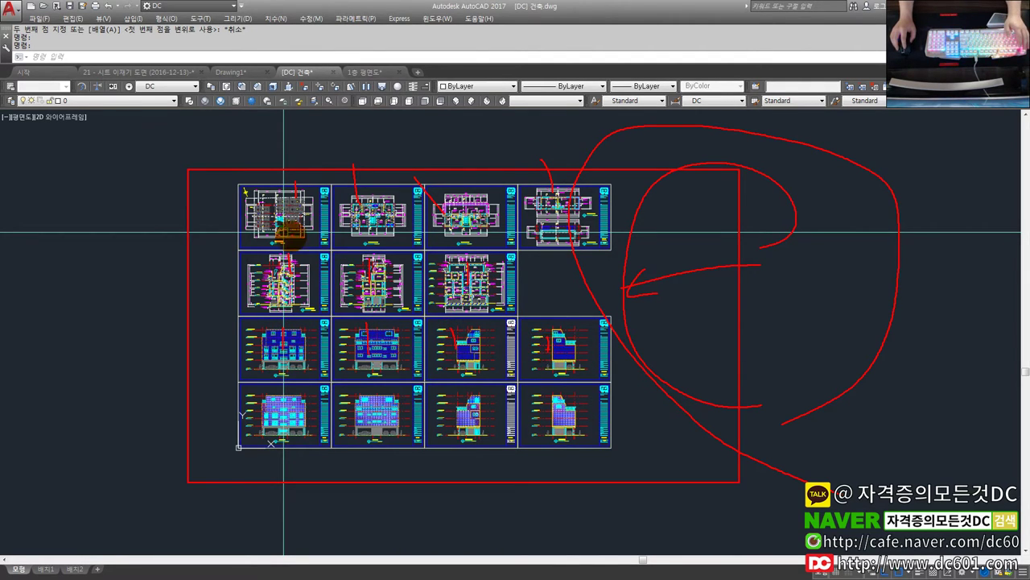
{"action": "key", "text": "Escape"}
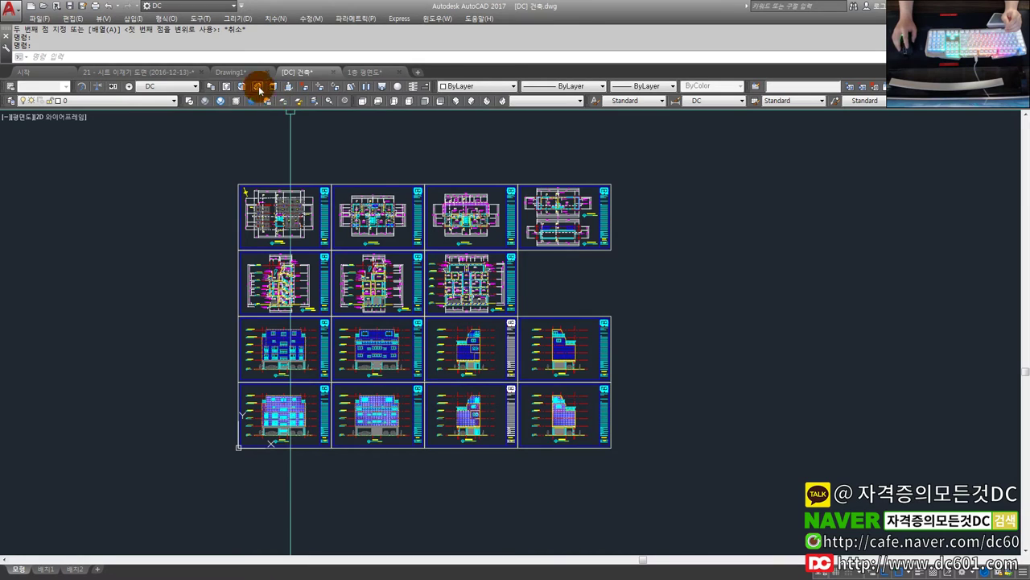
Step: Flip from Drawing1 to the 21 - 시트 이재기 도면 tab, then bring up the floor-plan files with Ctrl+O
{"action": "left_click", "coordinate": [231, 72]}
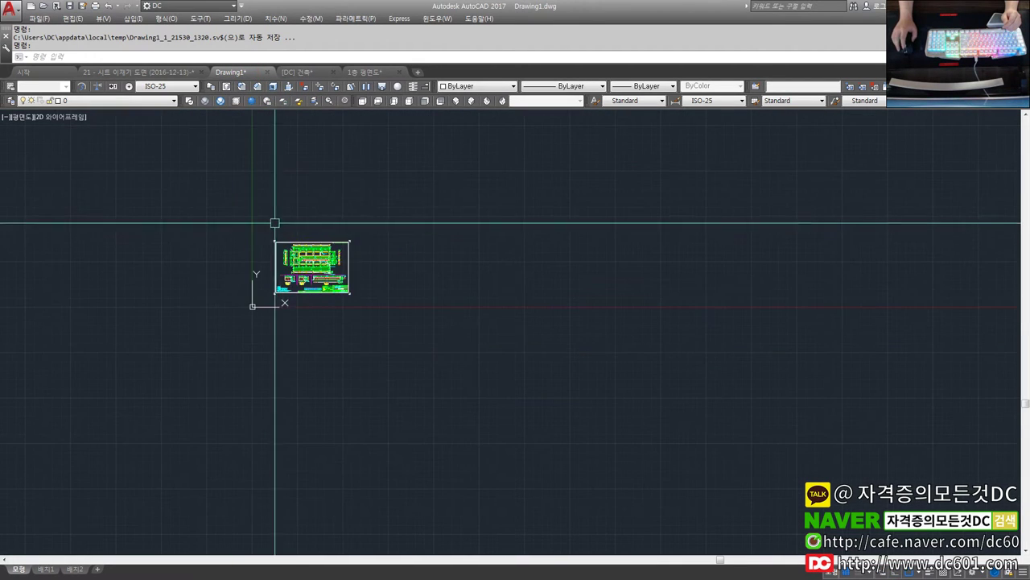
{"action": "scroll", "coordinate": [370, 290], "scroll_direction": "down", "scroll_amount": 5}
{"action": "left_click", "coordinate": [161, 72]}
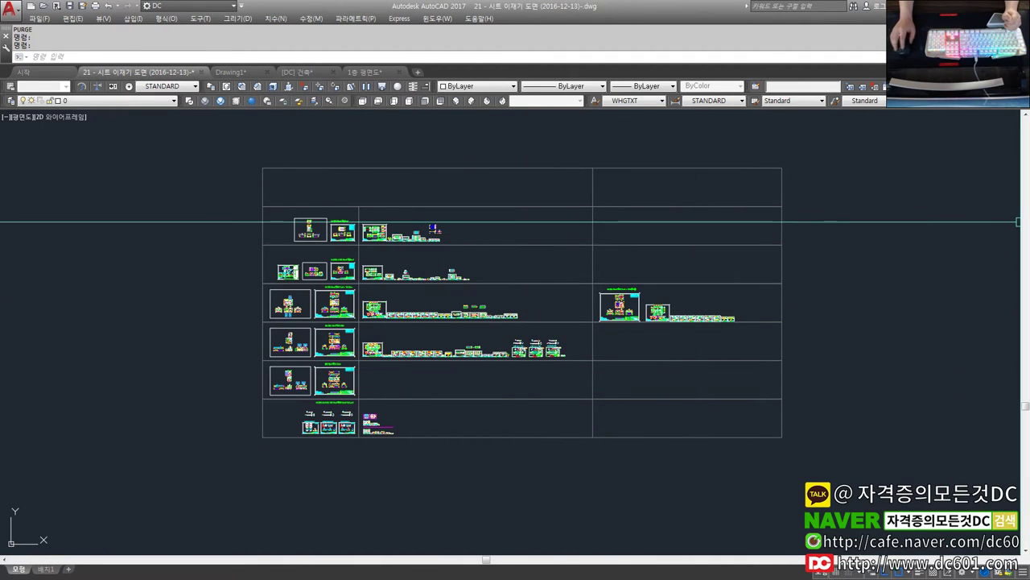
{"action": "key", "text": "ctrl+o"}
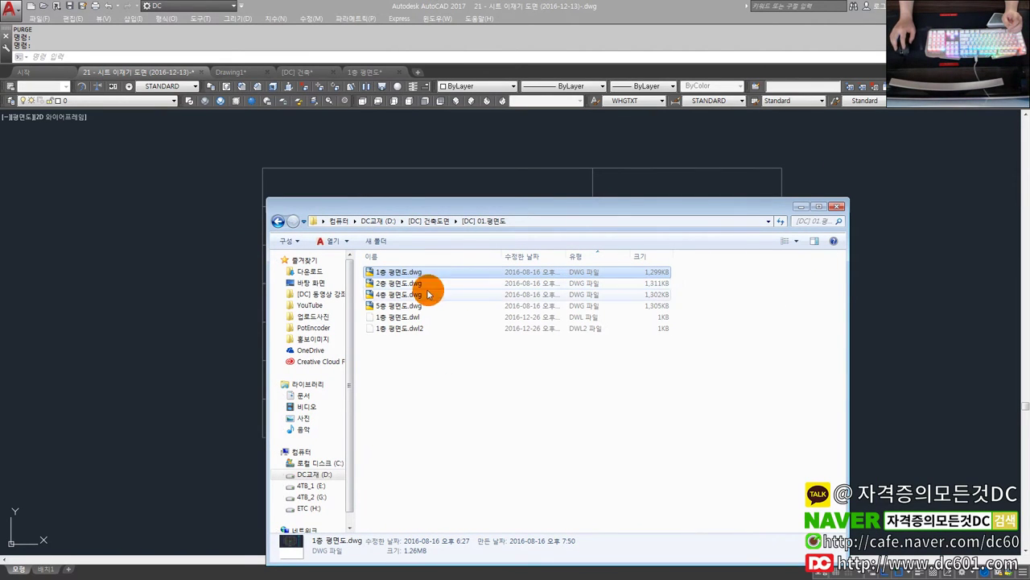
{"action": "left_click_drag", "start_coordinate": [387, 206], "coordinate": [518, 184]}
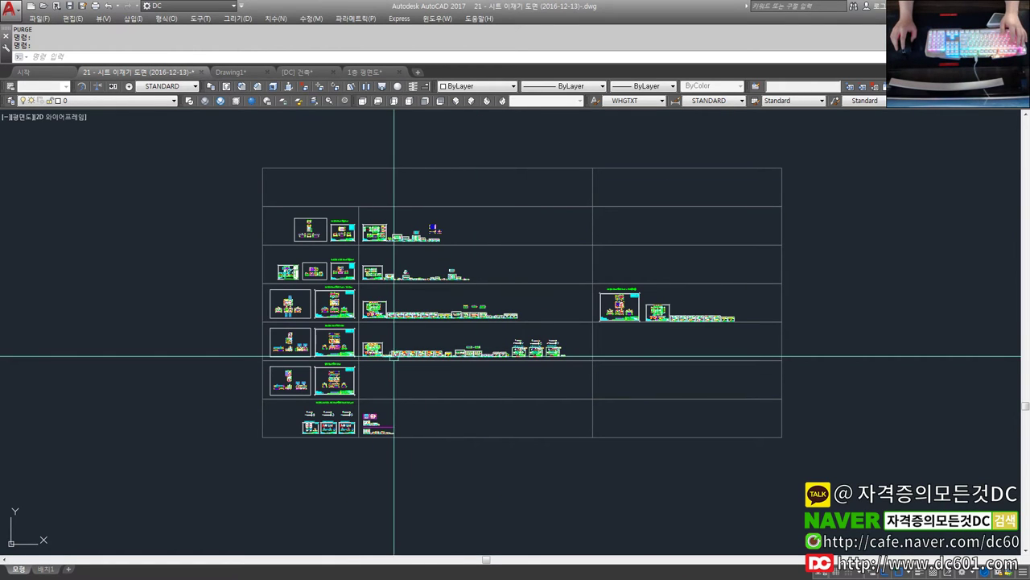
{"action": "left_click", "coordinate": [375, 361]}
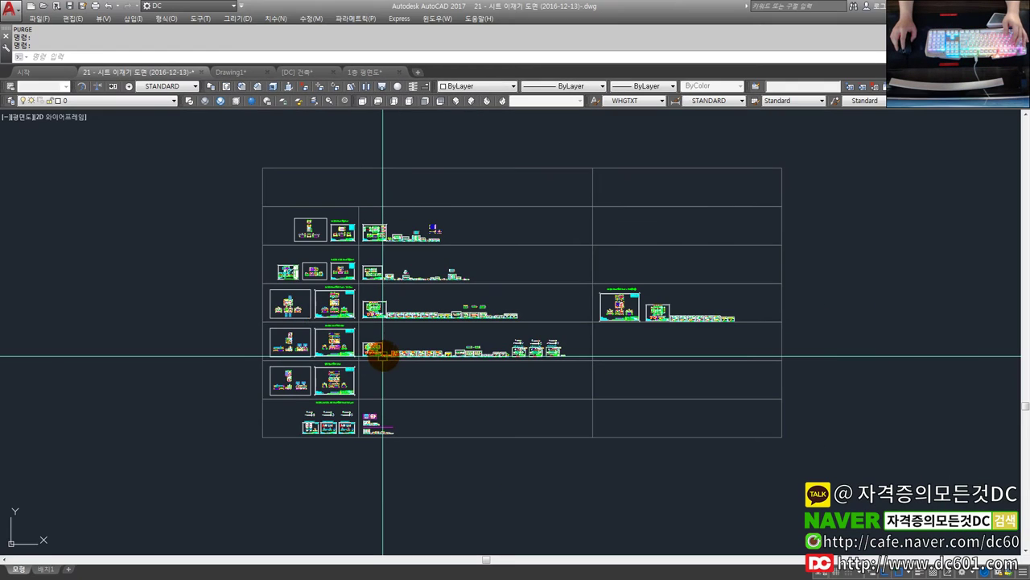
Step: Outline the bottom, middle and top drawing rows on screen, then clear the markup
{"action": "left_click_drag", "start_coordinate": [240, 282], "coordinate": [735, 362]}
{"action": "left_click_drag", "start_coordinate": [260, 365], "coordinate": [639, 436]}
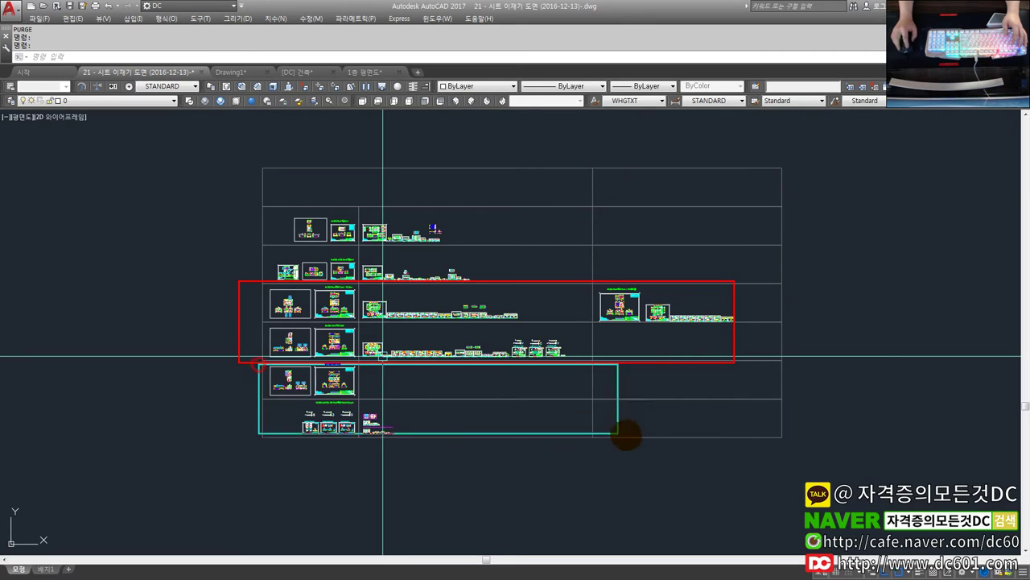
{"action": "left_click_drag", "start_coordinate": [258, 284], "coordinate": [569, 351]}
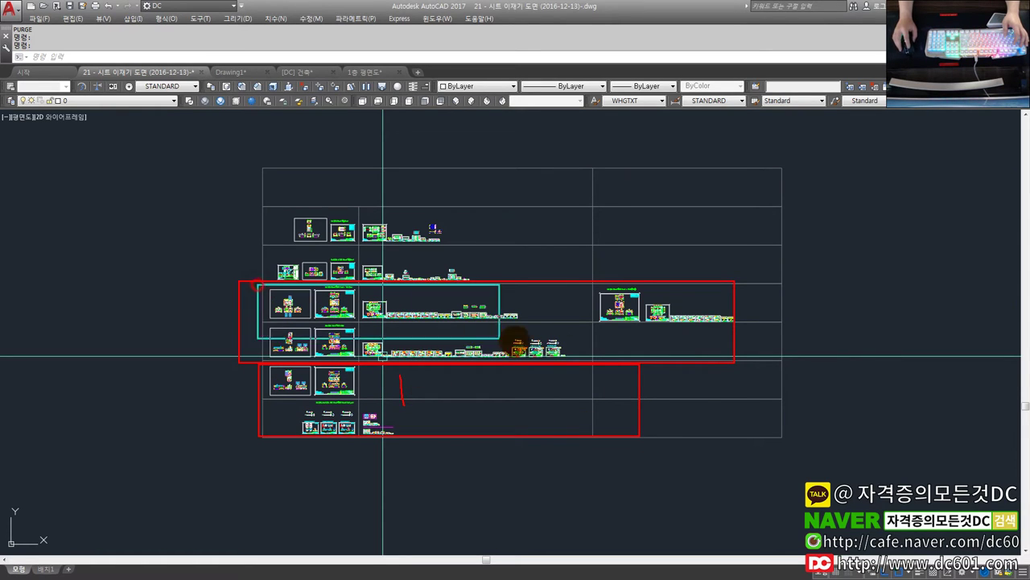
{"action": "left_click_drag", "start_coordinate": [251, 209], "coordinate": [622, 283]}
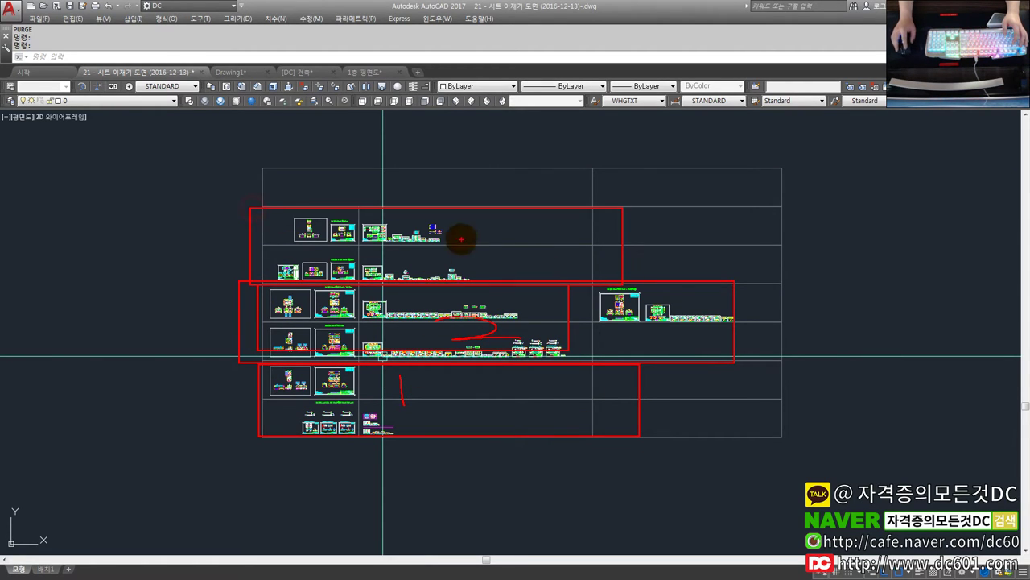
{"action": "key", "text": "Escape"}
Step: Erase the upper sheet rows, 17188 objects plus one more, with the E command
{"action": "type", "text": "e"}
{"action": "key", "text": "Return"}
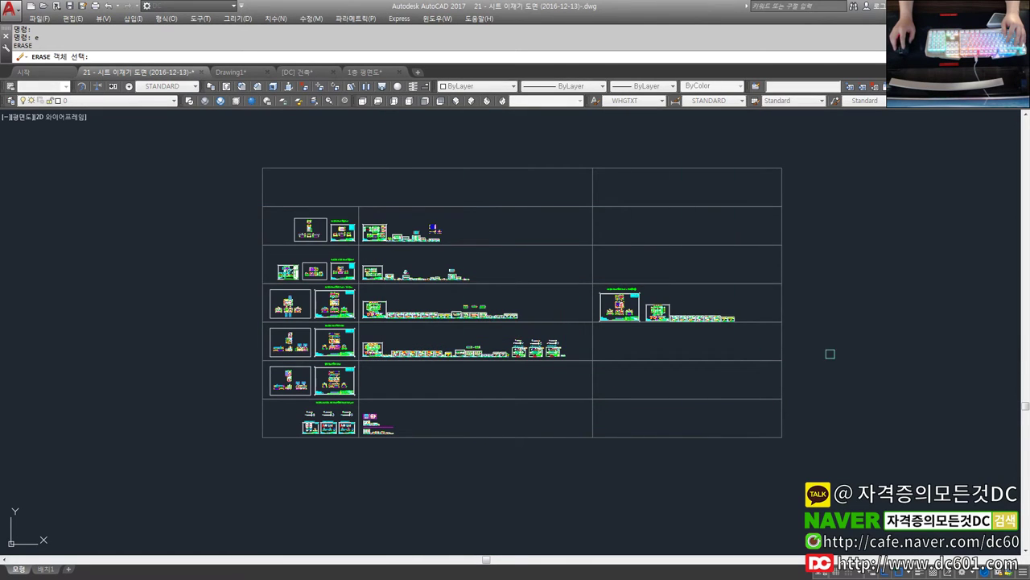
{"action": "left_click", "coordinate": [831, 354]}
{"action": "left_click", "coordinate": [230, 165]}
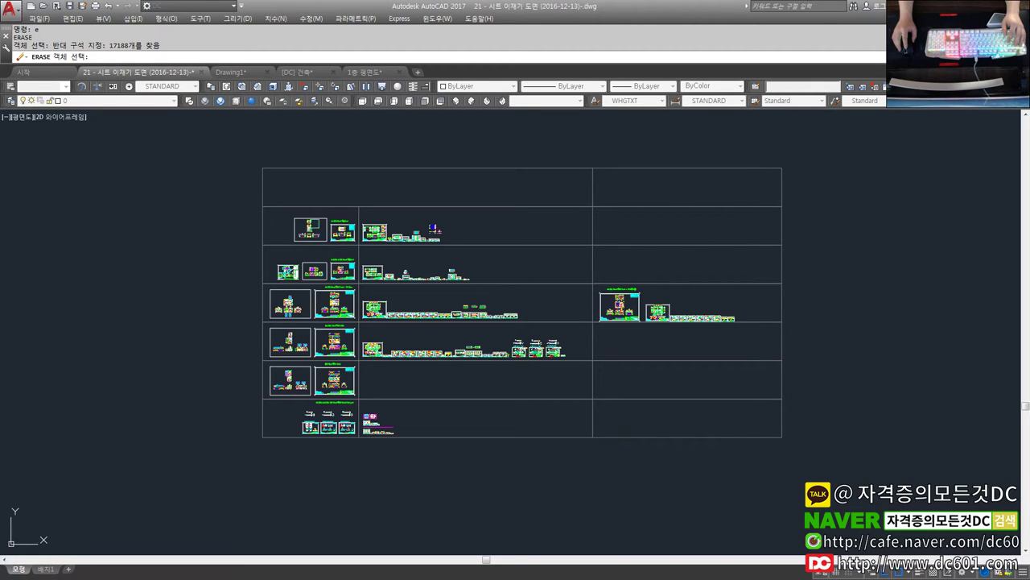
{"action": "left_click", "coordinate": [117, 54]}
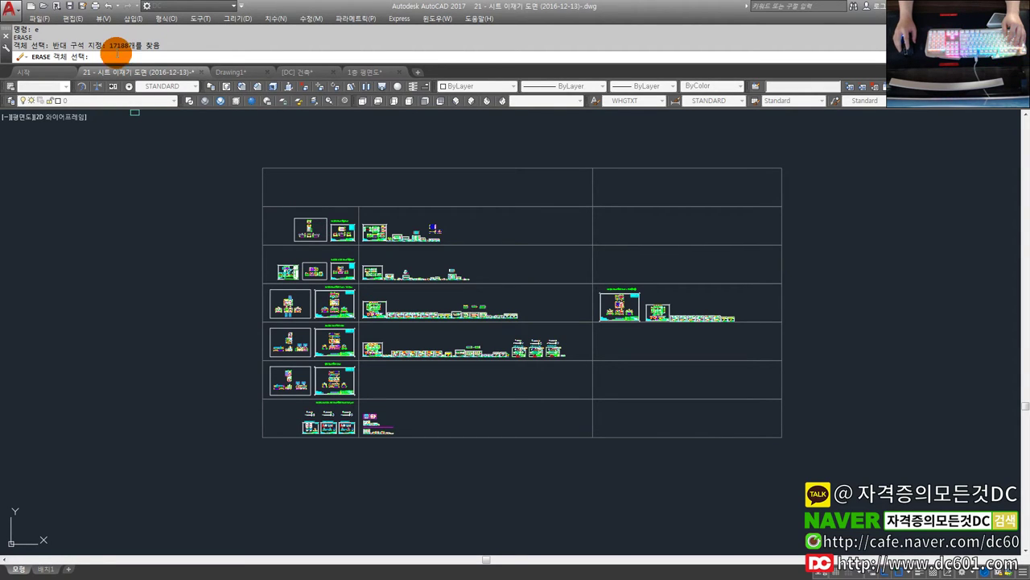
{"action": "left_click", "coordinate": [380, 238]}
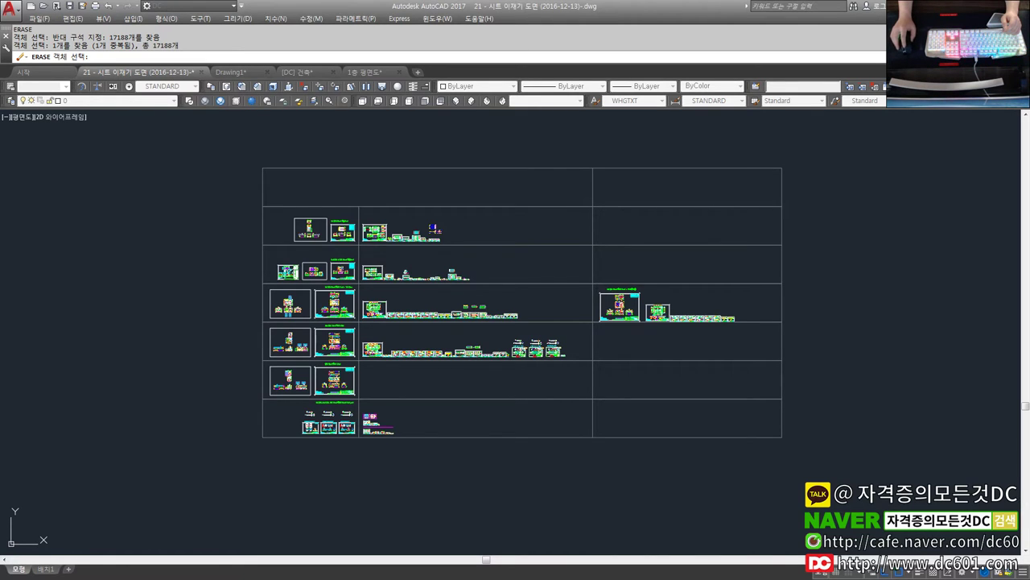
{"action": "key", "text": "Return"}
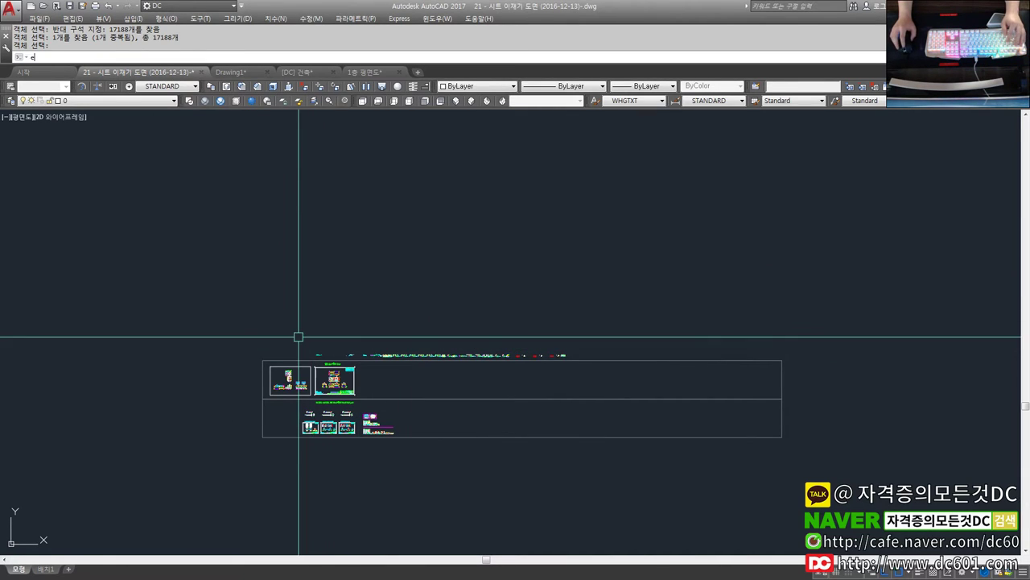
Step: Select the top strip's 1662 objects with a second ERASE command
{"action": "type", "text": "e"}
{"action": "key", "text": "Return"}
{"action": "left_click", "coordinate": [265, 334]}
{"action": "left_click", "coordinate": [620, 357]}
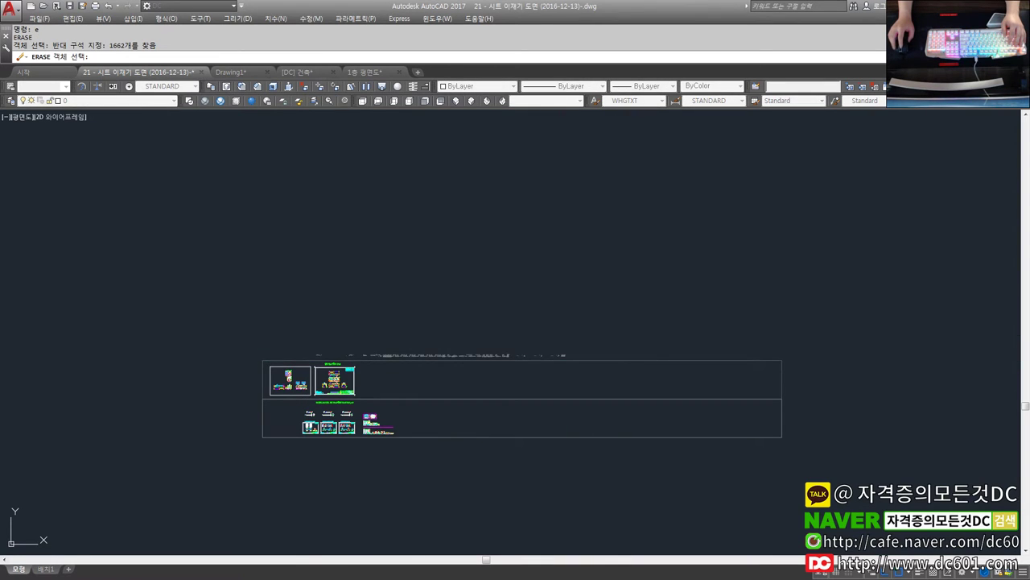
{"action": "scroll", "coordinate": [403, 366], "scroll_direction": "up", "scroll_amount": 2}
{"action": "left_click", "coordinate": [39, 18]}
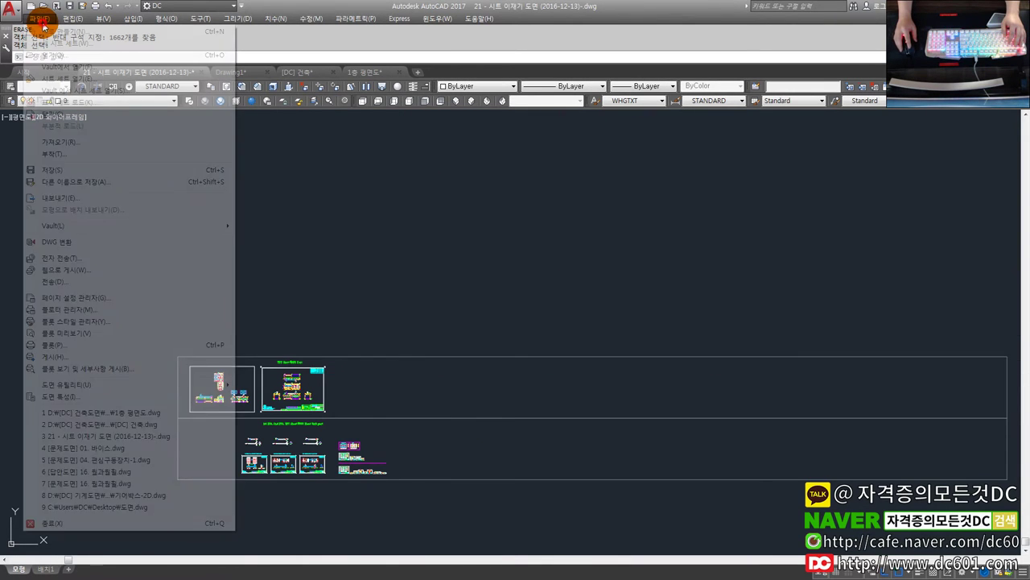
Step: Save the trimmed drawing through Save As, keeping its .dwg name
{"action": "left_click", "coordinate": [72, 181]}
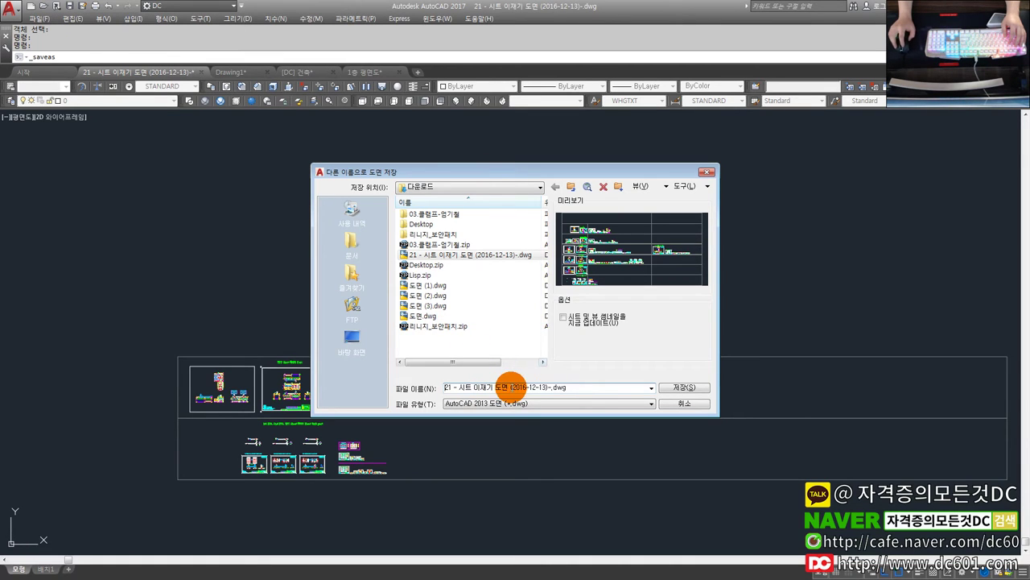
{"action": "left_click", "coordinate": [550, 387]}
{"action": "key", "text": "Return"}
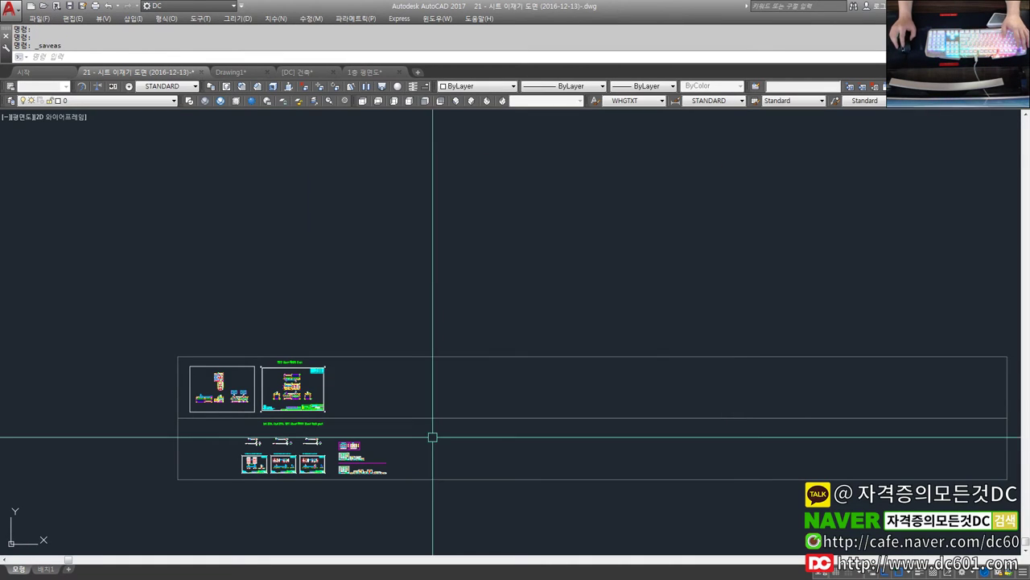
Step: Pan and zoom around the two remaining sheet rows, undoing recent view changes
{"action": "scroll", "coordinate": [432, 433], "scroll_direction": "down", "scroll_amount": 3}
{"action": "scroll", "coordinate": [379, 414], "scroll_direction": "up", "scroll_amount": 3}
{"action": "scroll", "coordinate": [360, 354], "scroll_direction": "down", "scroll_amount": 3}
{"action": "mouse_move", "coordinate": [359, 354]}
{"action": "middle_mouse_down"}
{"action": "mouse_move", "coordinate": [546, 312]}
{"action": "mouse_move", "coordinate": [290, 320]}
{"action": "middle_mouse_up"}
{"action": "scroll", "coordinate": [428, 370], "scroll_direction": "up", "scroll_amount": 2}
{"action": "mouse_move", "coordinate": [427, 370]}
{"action": "middle_mouse_down"}
{"action": "mouse_move", "coordinate": [286, 380]}
{"action": "mouse_move", "coordinate": [290, 340]}
{"action": "middle_mouse_up"}
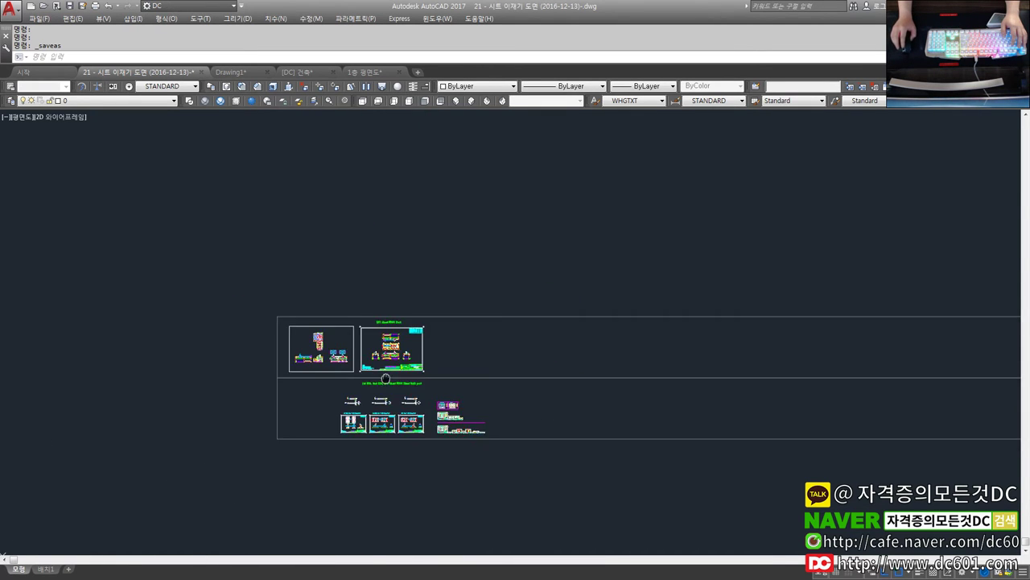
{"action": "scroll", "coordinate": [420, 325], "scroll_direction": "down", "scroll_amount": 3}
{"action": "mouse_move", "coordinate": [420, 325]}
{"action": "middle_mouse_down"}
{"action": "mouse_move", "coordinate": [381, 345]}
{"action": "mouse_move", "coordinate": [476, 349]}
{"action": "mouse_move", "coordinate": [384, 368]}
{"action": "middle_mouse_up"}
{"action": "scroll", "coordinate": [419, 358], "scroll_direction": "up", "scroll_amount": 2}
{"action": "scroll", "coordinate": [370, 358], "scroll_direction": "down", "scroll_amount": 2}
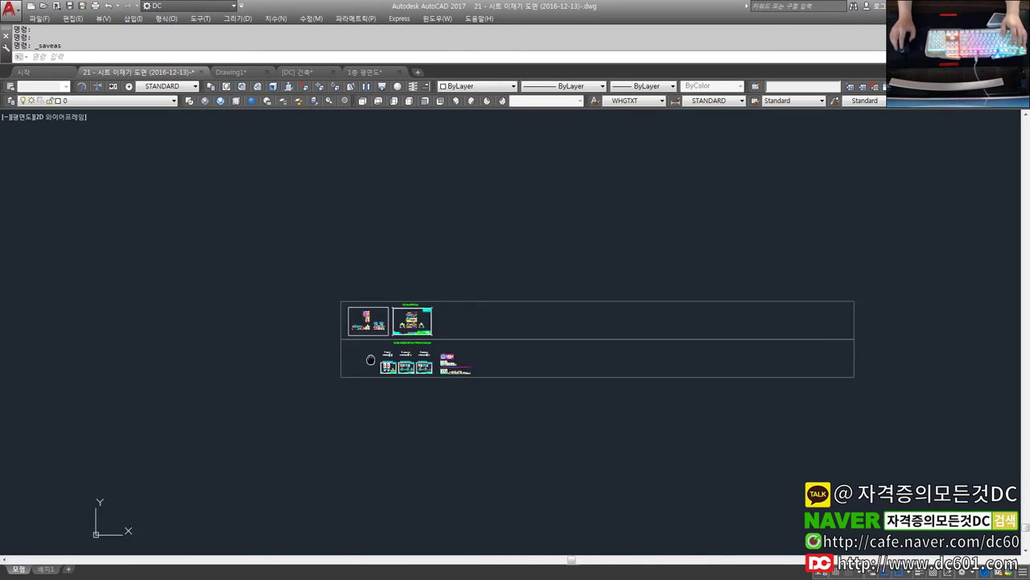
{"action": "scroll", "coordinate": [373, 349], "scroll_direction": "up", "scroll_amount": 2}
{"action": "scroll", "coordinate": [373, 350], "scroll_direction": "down", "scroll_amount": 2}
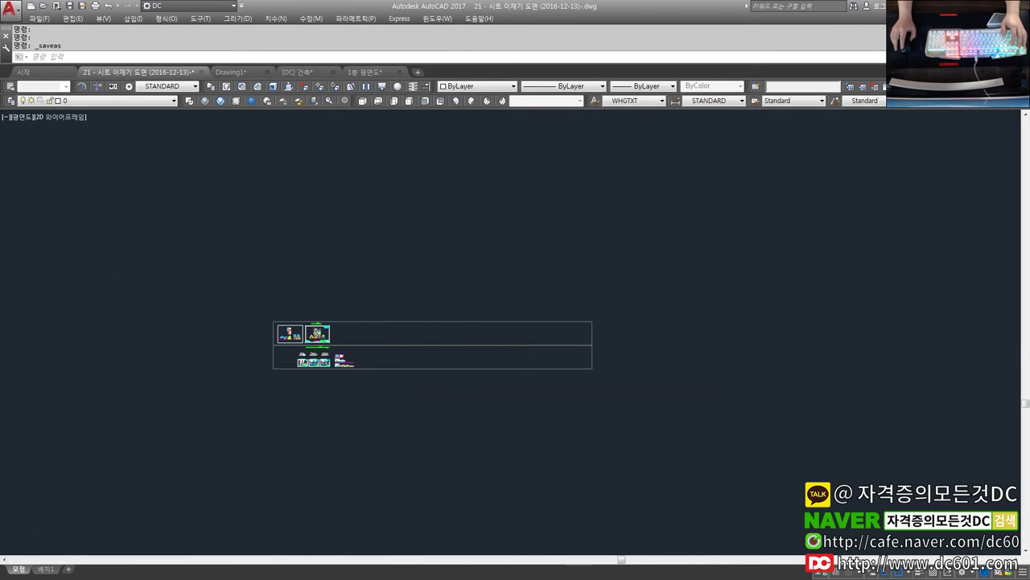
{"action": "key", "text": "ctrl+z"}
{"action": "scroll", "coordinate": [349, 340], "scroll_direction": "up", "scroll_amount": 2}
{"action": "scroll", "coordinate": [346, 334], "scroll_direction": "down", "scroll_amount": 2}
{"action": "scroll", "coordinate": [351, 341], "scroll_direction": "up", "scroll_amount": 5}
{"action": "key", "text": "ctrl+z"}
{"action": "key", "text": "ctrl+z"}
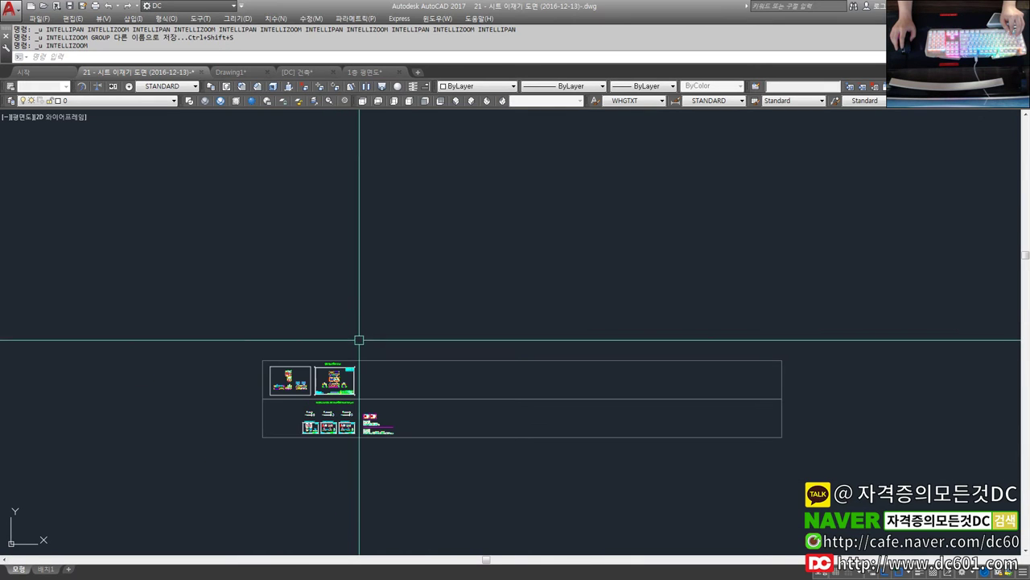
{"action": "key", "text": "ctrl+z"}
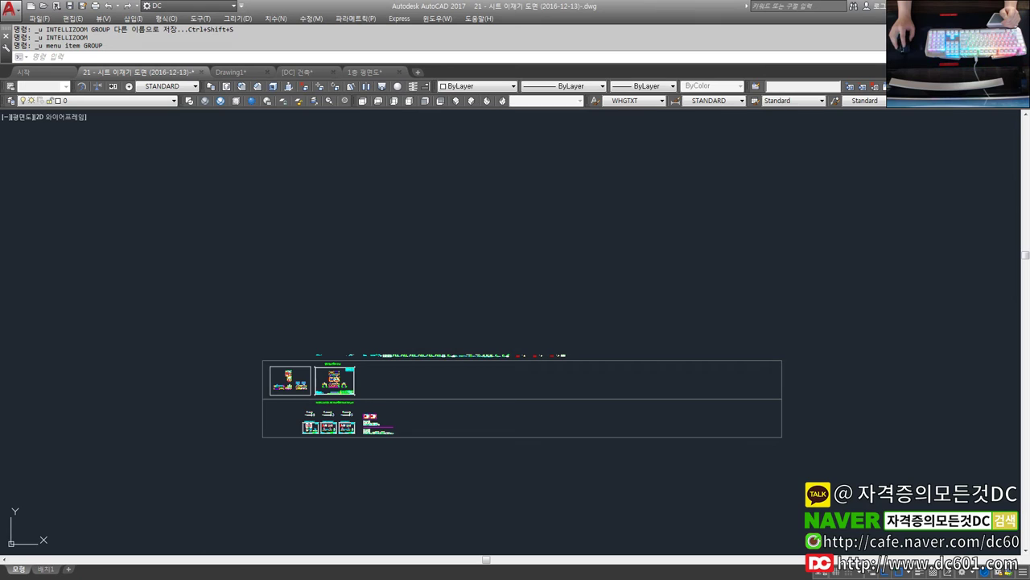
Step: Bring the 3ds Max teapot scene window in front of AutoCAD
{"action": "left_click", "coordinate": [839, 80]}
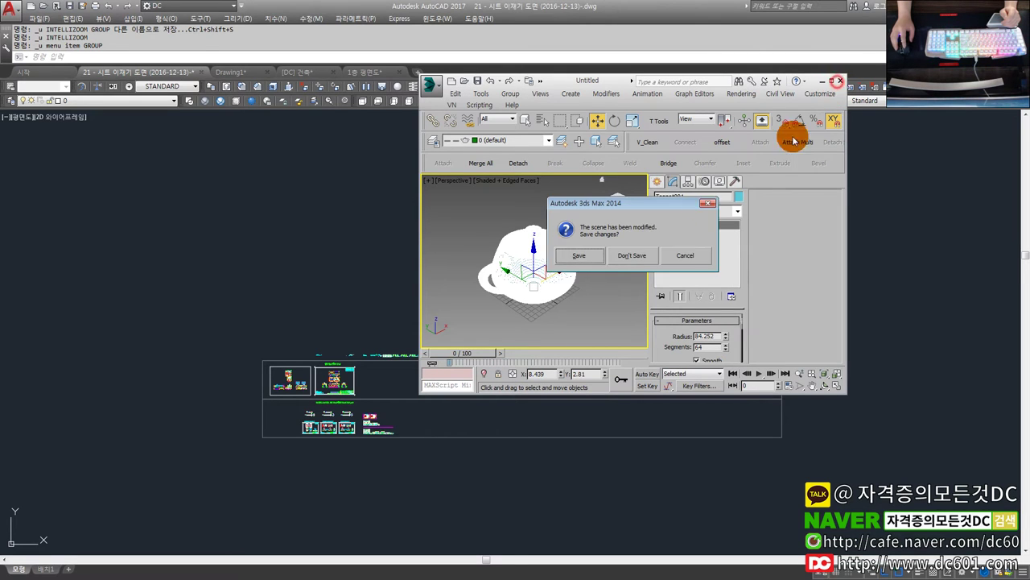
Step: Discard the teapot scene changes with Don't Save and minimize 3ds Max
{"action": "left_click", "coordinate": [632, 256]}
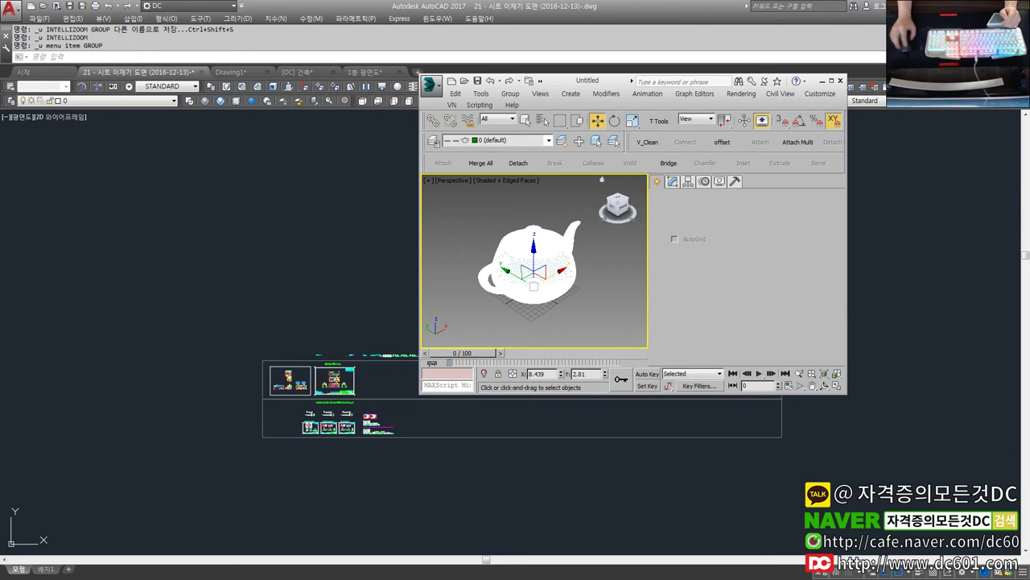
{"action": "left_click", "coordinate": [438, 392]}
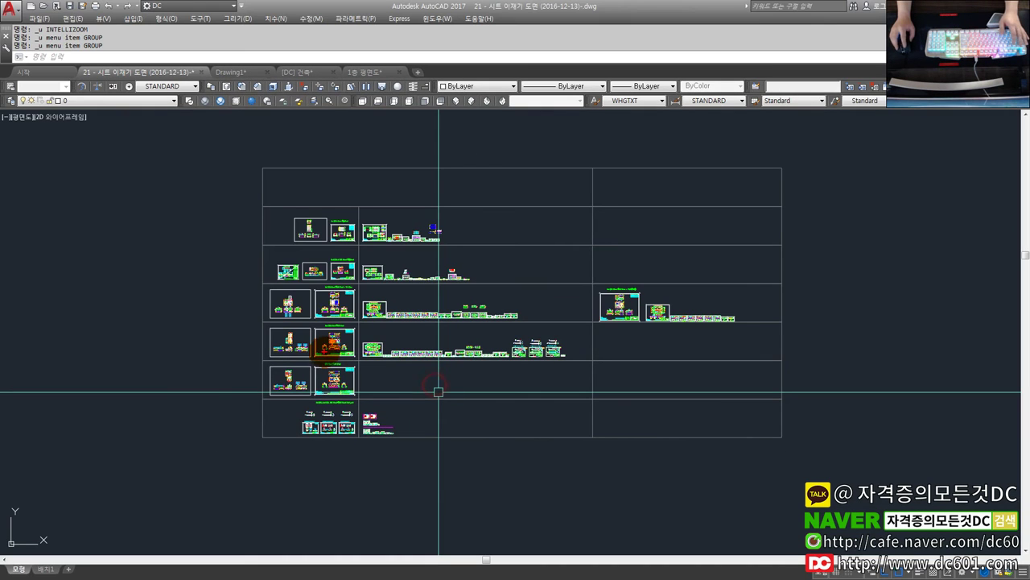
{"action": "left_click_drag", "start_coordinate": [256, 363], "coordinate": [439, 393]}
{"action": "left_click_drag", "start_coordinate": [264, 409], "coordinate": [421, 436]}
{"action": "left_click_drag", "start_coordinate": [251, 330], "coordinate": [610, 365]}
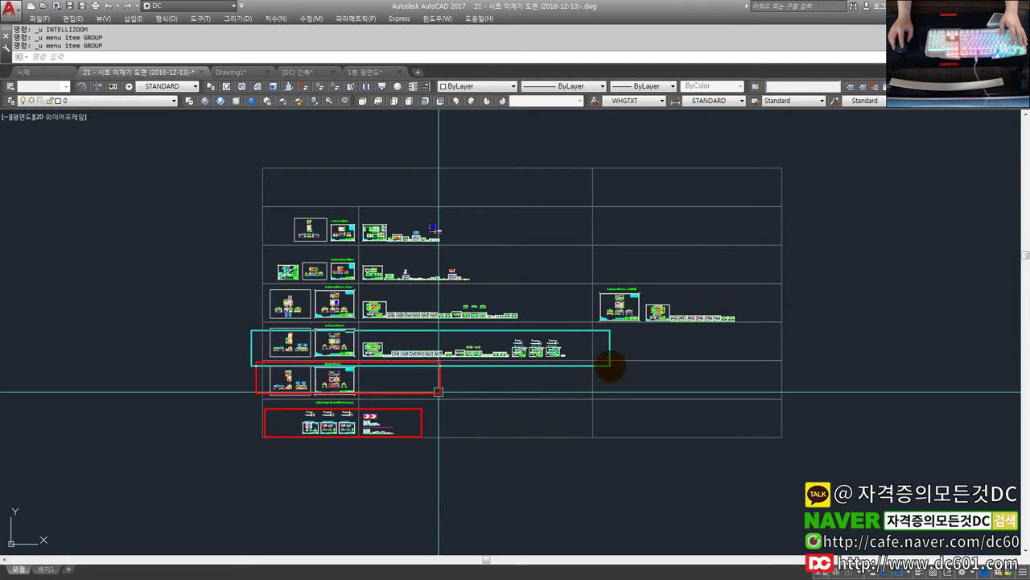
{"action": "left_click_drag", "start_coordinate": [262, 283], "coordinate": [586, 323]}
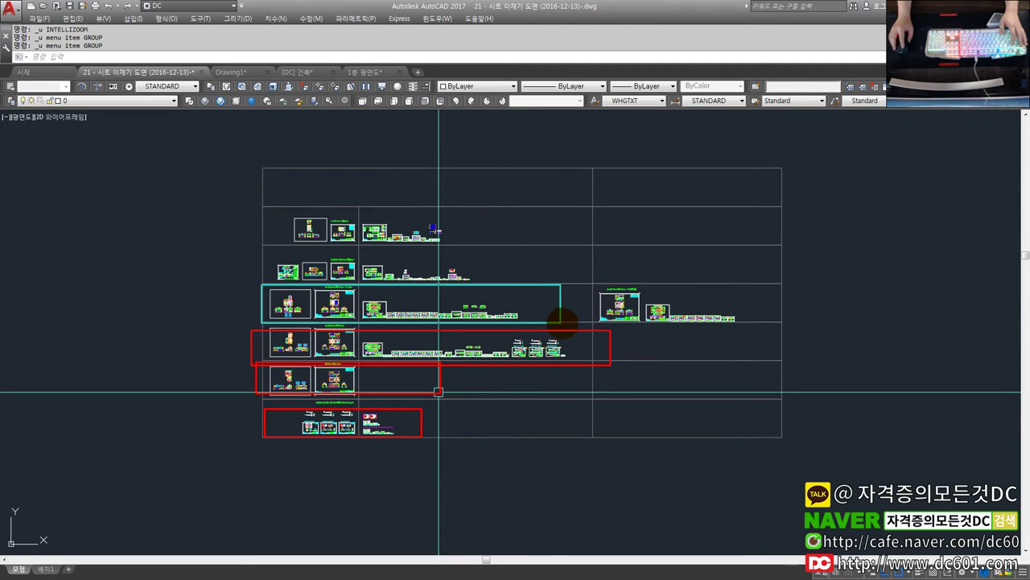
{"action": "left_click_drag", "start_coordinate": [593, 282], "coordinate": [785, 329]}
{"action": "left_click_drag", "start_coordinate": [262, 259], "coordinate": [493, 282]}
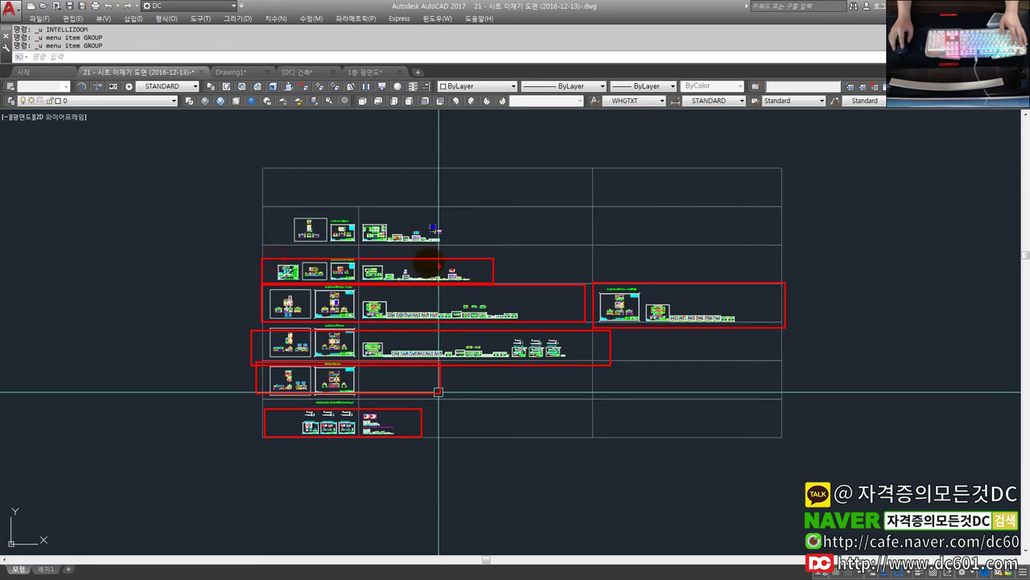
{"action": "left_click_drag", "start_coordinate": [268, 211], "coordinate": [514, 262]}
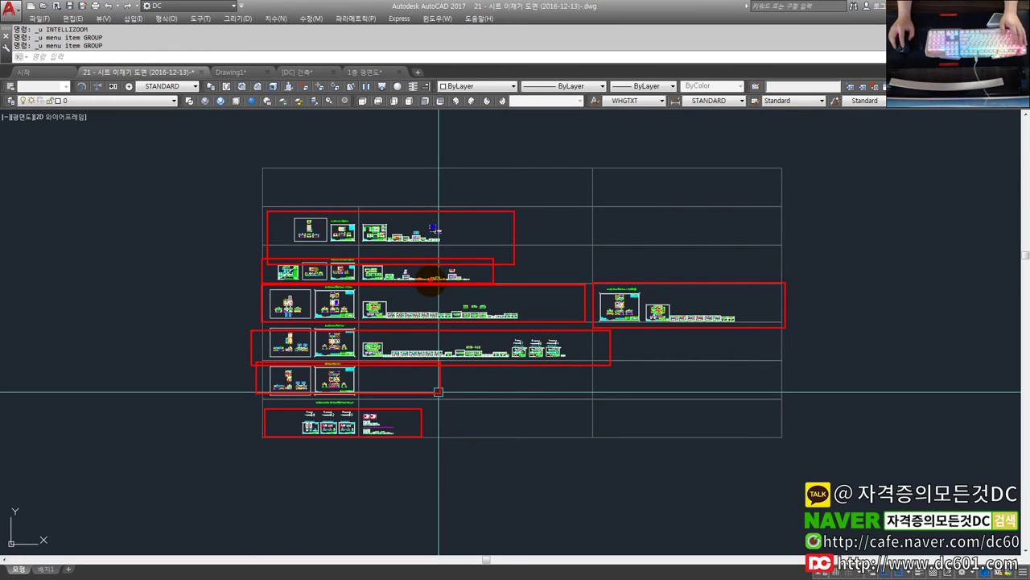
{"action": "mouse_move", "coordinate": [366, 274]}
{"action": "left_mouse_down"}
{"action": "mouse_move", "coordinate": [469, 265]}
{"action": "mouse_move", "coordinate": [519, 279]}
{"action": "left_mouse_up"}
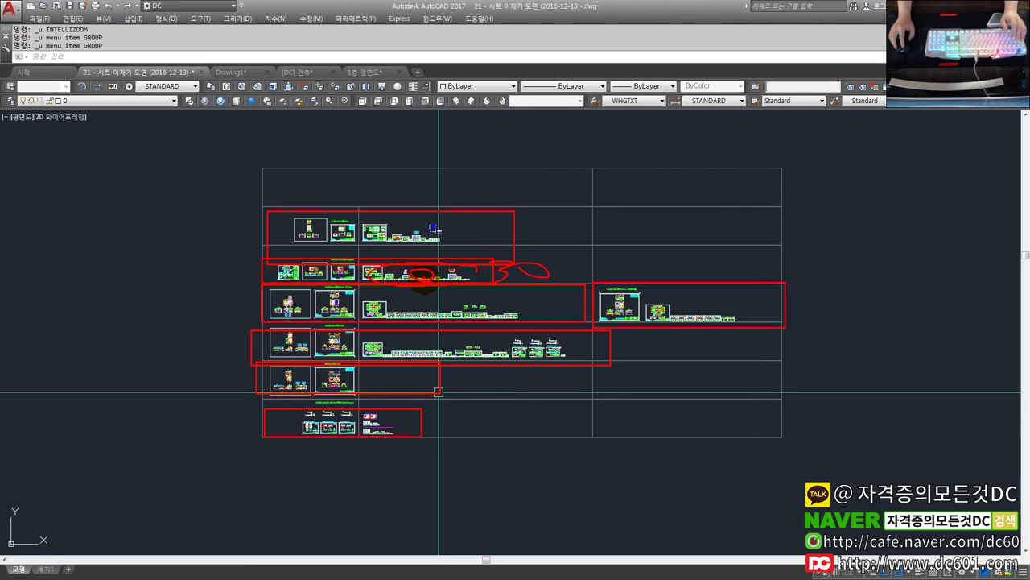
{"action": "key", "text": "Escape"}
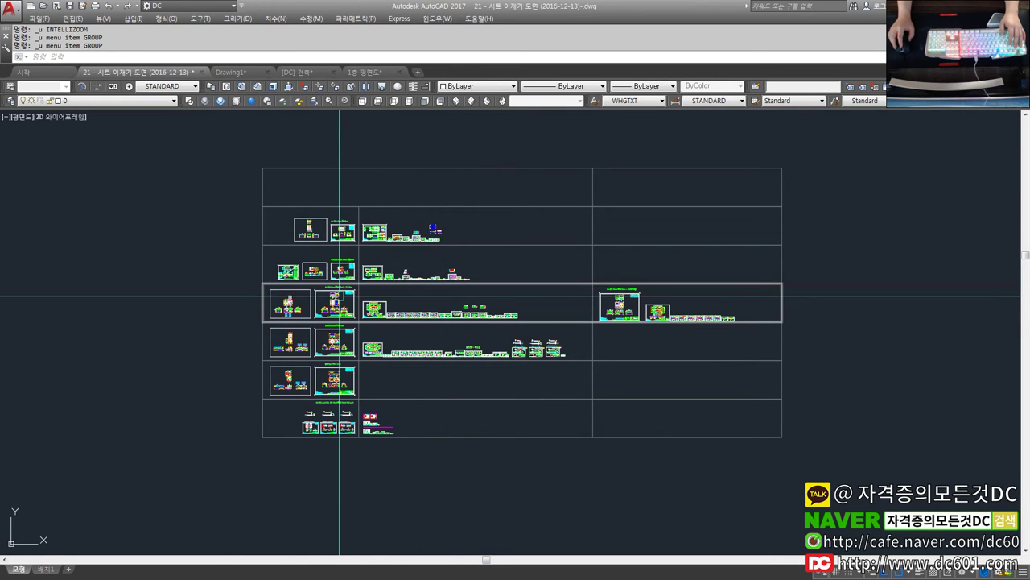
{"action": "key", "text": "Escape"}
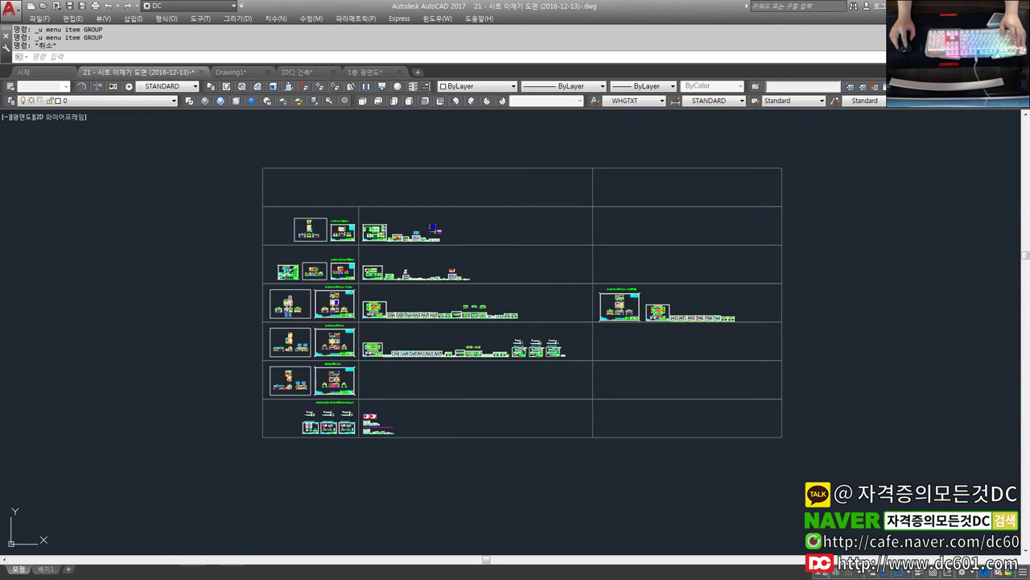
{"action": "left_click", "coordinate": [235, 276]}
{"action": "key", "text": "Escape"}
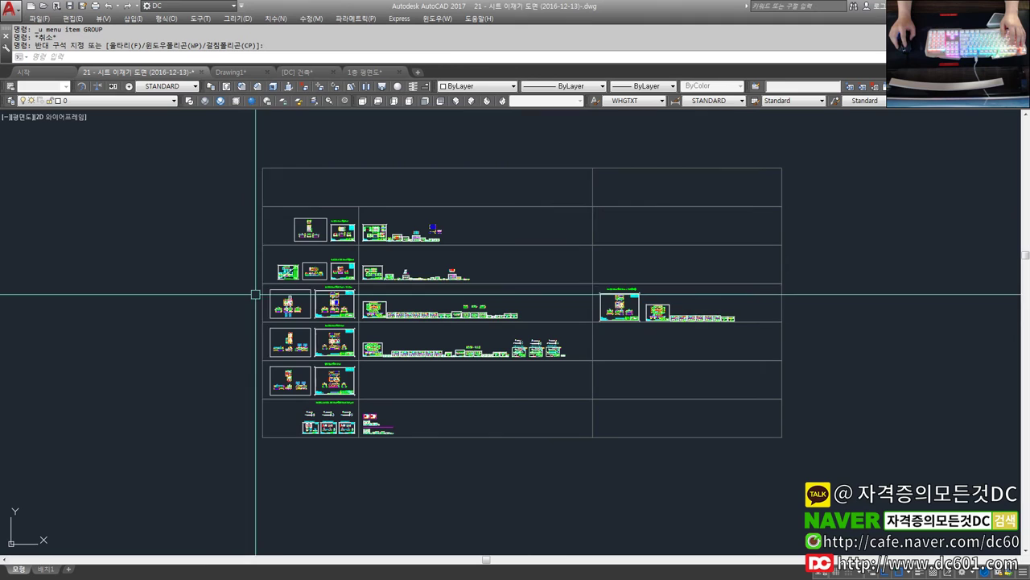
{"action": "left_click", "coordinate": [262, 248]}
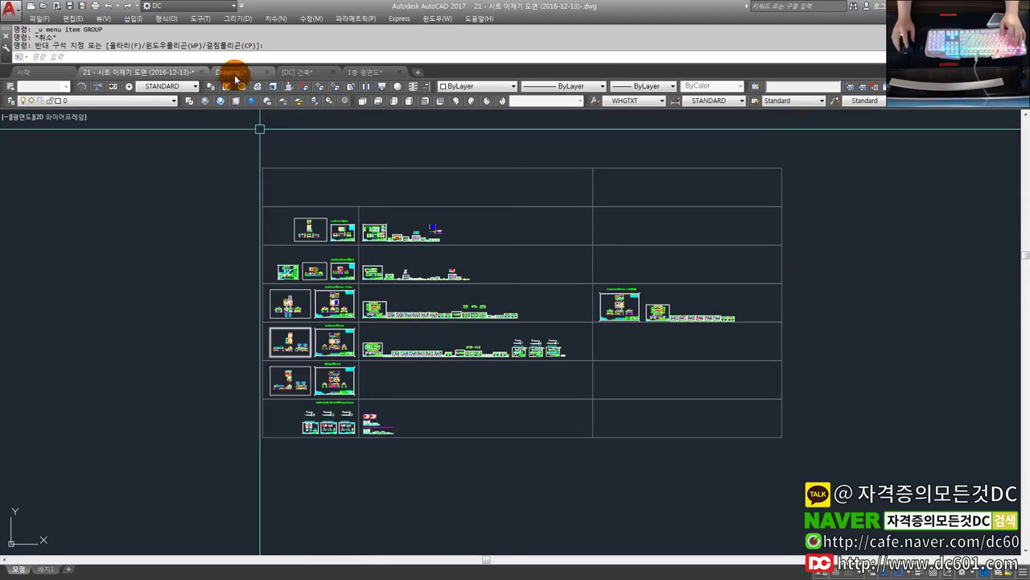
{"action": "left_click", "coordinate": [295, 71]}
Step: Zoom in and out over the [DC] 건축 plan and elevation sheets, then switch to Chrome
{"action": "scroll", "coordinate": [709, 451], "scroll_direction": "up", "scroll_amount": 5}
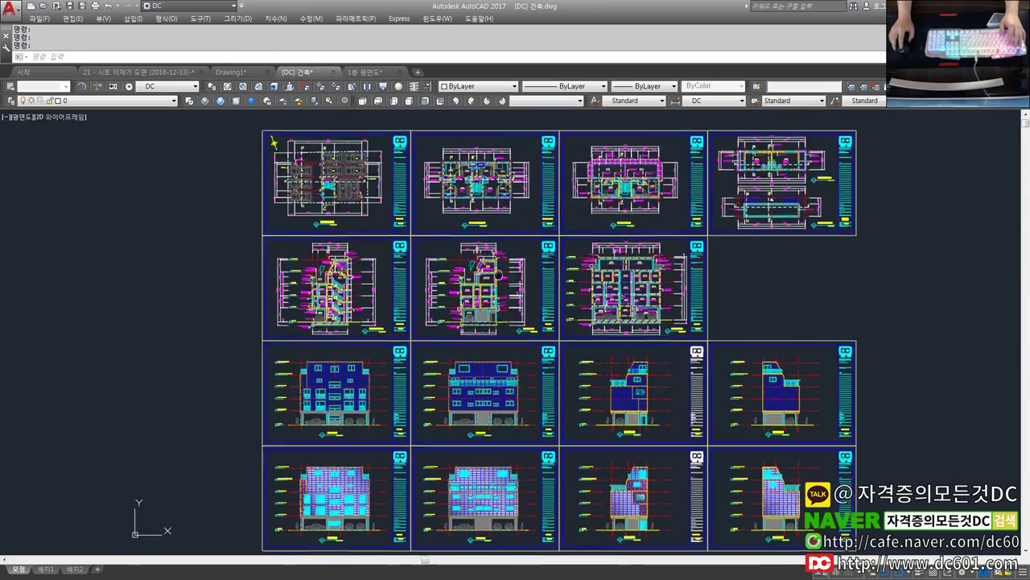
{"action": "scroll", "coordinate": [322, 296], "scroll_direction": "down", "scroll_amount": 1}
{"action": "scroll", "coordinate": [338, 289], "scroll_direction": "up", "scroll_amount": 2}
{"action": "scroll", "coordinate": [354, 286], "scroll_direction": "down", "scroll_amount": 2}
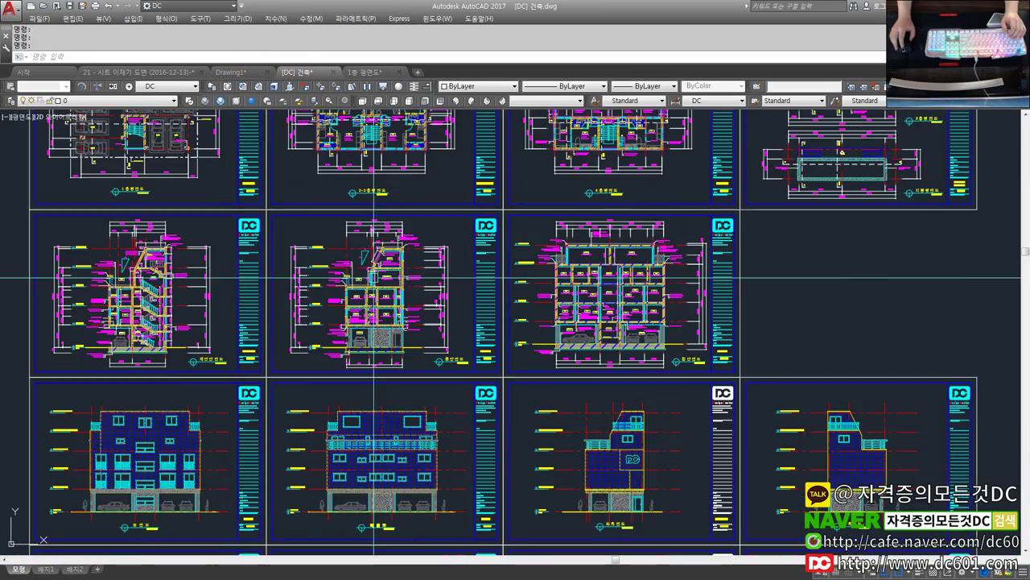
{"action": "scroll", "coordinate": [375, 277], "scroll_direction": "down", "scroll_amount": 2}
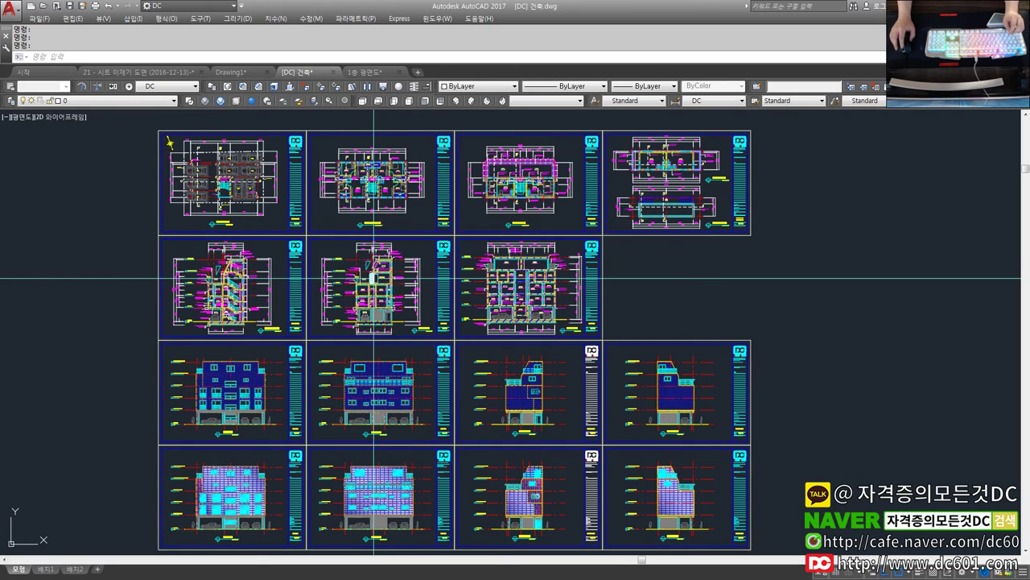
{"action": "scroll", "coordinate": [386, 290], "scroll_direction": "down", "scroll_amount": 2}
{"action": "scroll", "coordinate": [395, 302], "scroll_direction": "up", "scroll_amount": 2}
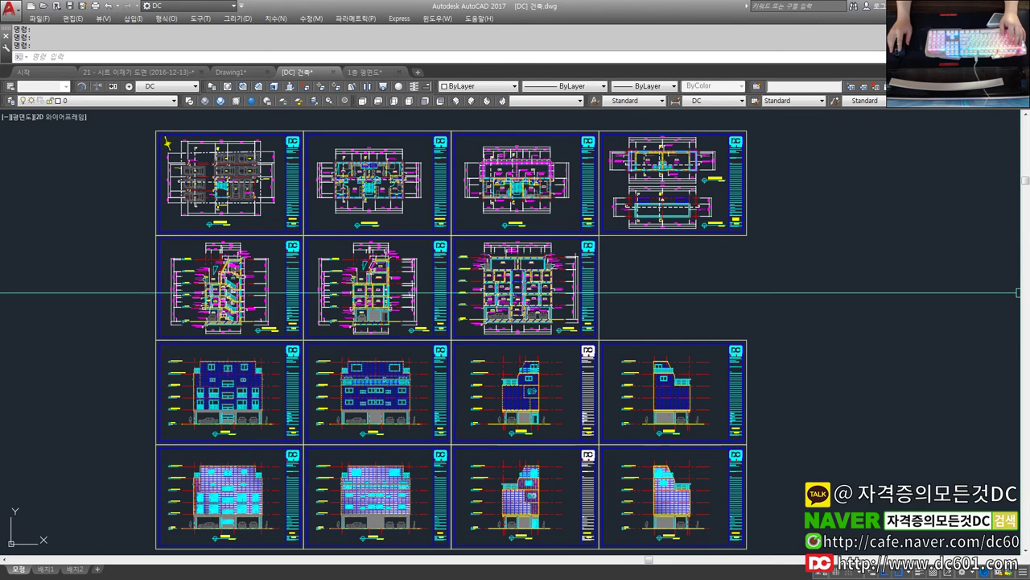
{"action": "key", "text": "alt+Tab"}
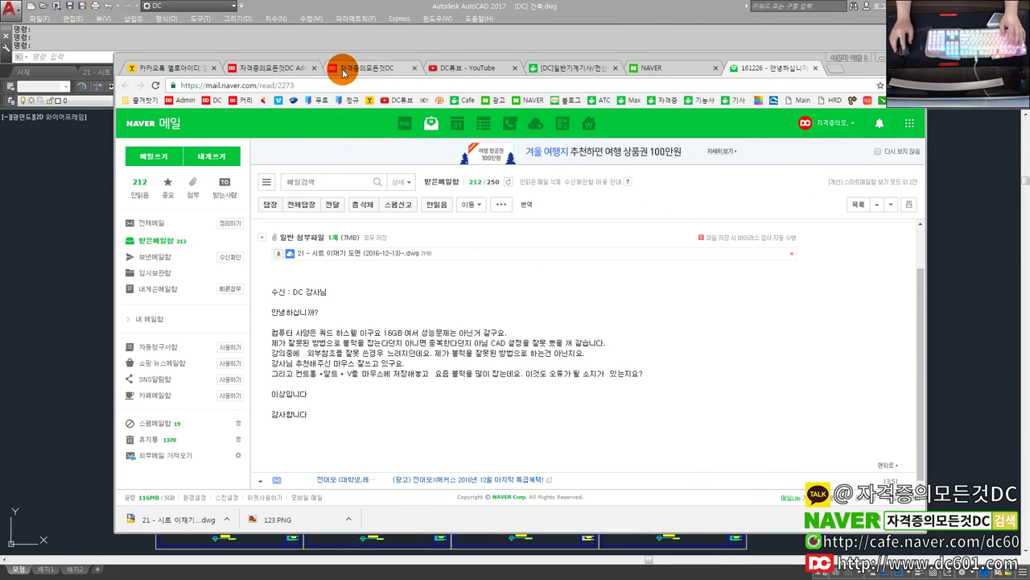
Step: Browse the open dc601.com tabs, ending back on the lecture list page
{"action": "left_click", "coordinate": [332, 70]}
{"action": "left_click", "coordinate": [280, 69]}
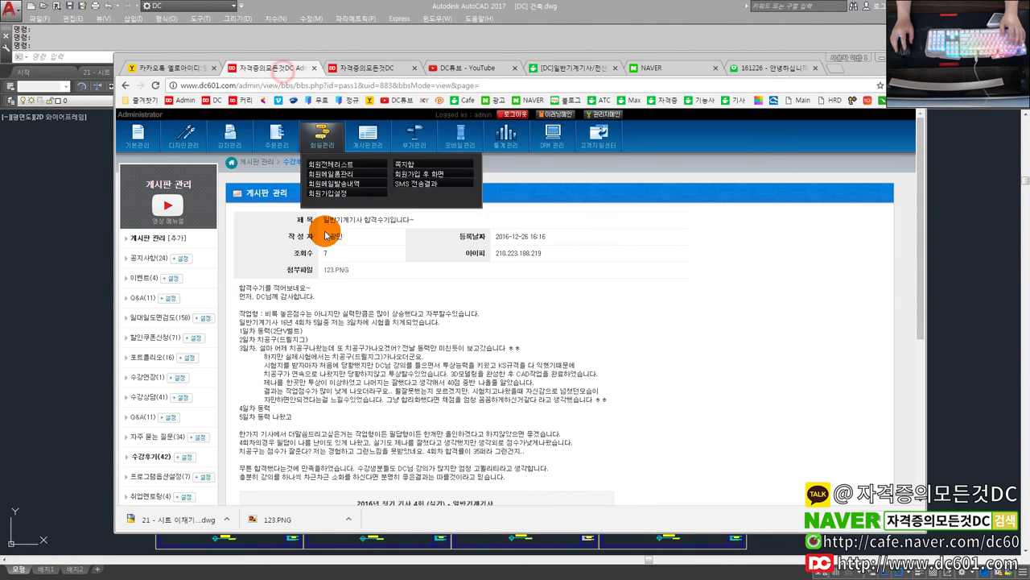
{"action": "left_click", "coordinate": [346, 68]}
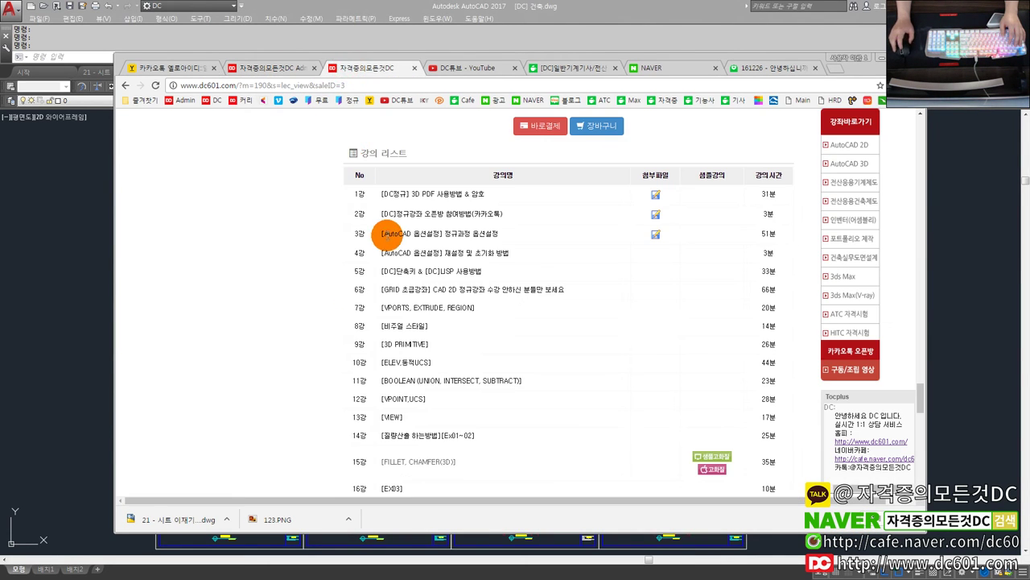
{"action": "scroll", "coordinate": [393, 237], "scroll_direction": "up", "scroll_amount": 4}
{"action": "left_click_drag", "start_coordinate": [921, 374], "coordinate": [932, 297]}
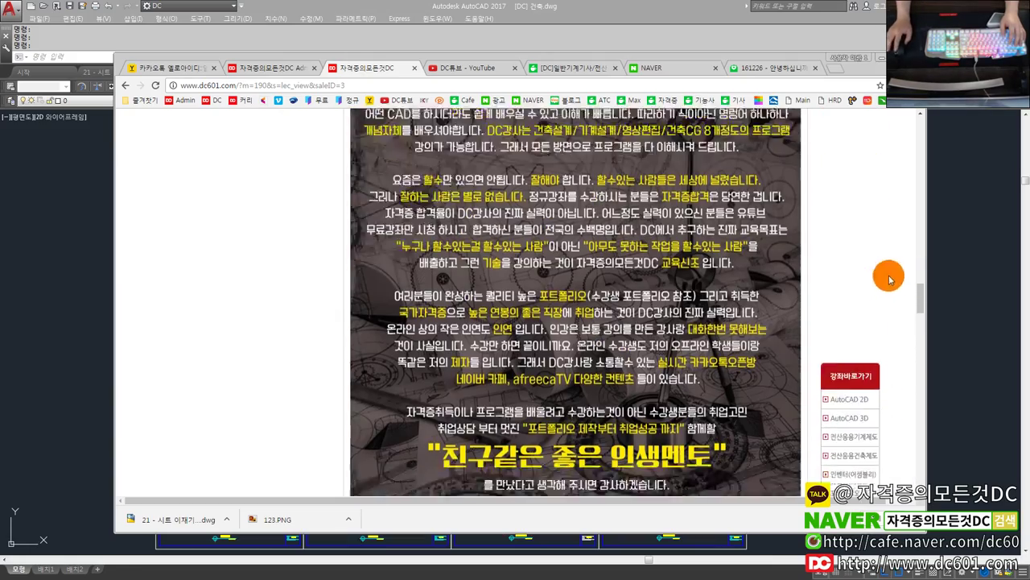
{"action": "left_click_drag", "start_coordinate": [931, 298], "coordinate": [918, 129]}
Step: From the Design Center homepage, dismiss the notice and open the 수강후기&합격수기 board, highlighting recent reviews
{"action": "left_click", "coordinate": [274, 147]}
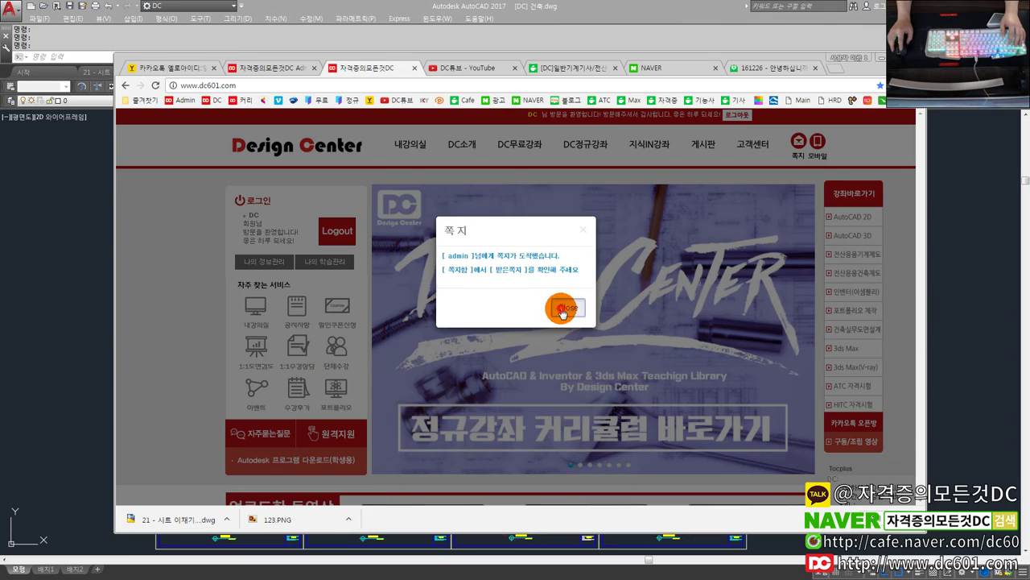
{"action": "left_click", "coordinate": [560, 307]}
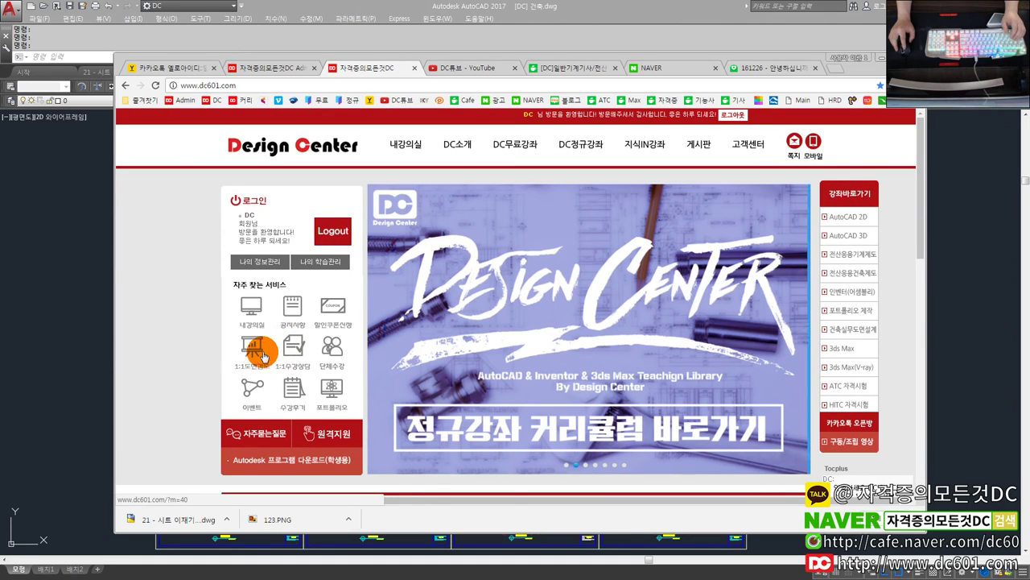
{"action": "left_click", "coordinate": [294, 389]}
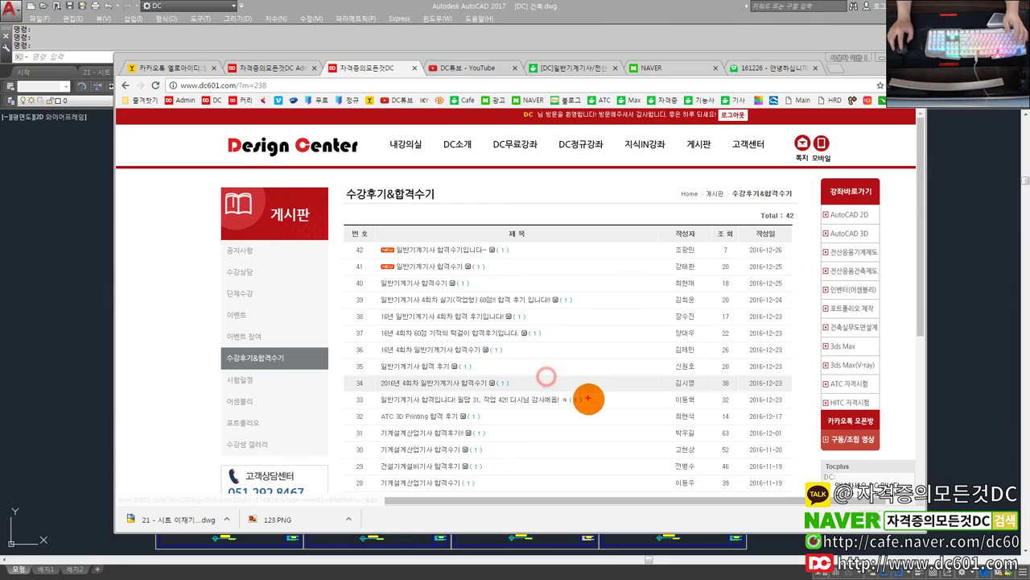
{"action": "left_click_drag", "start_coordinate": [584, 407], "coordinate": [586, 296]}
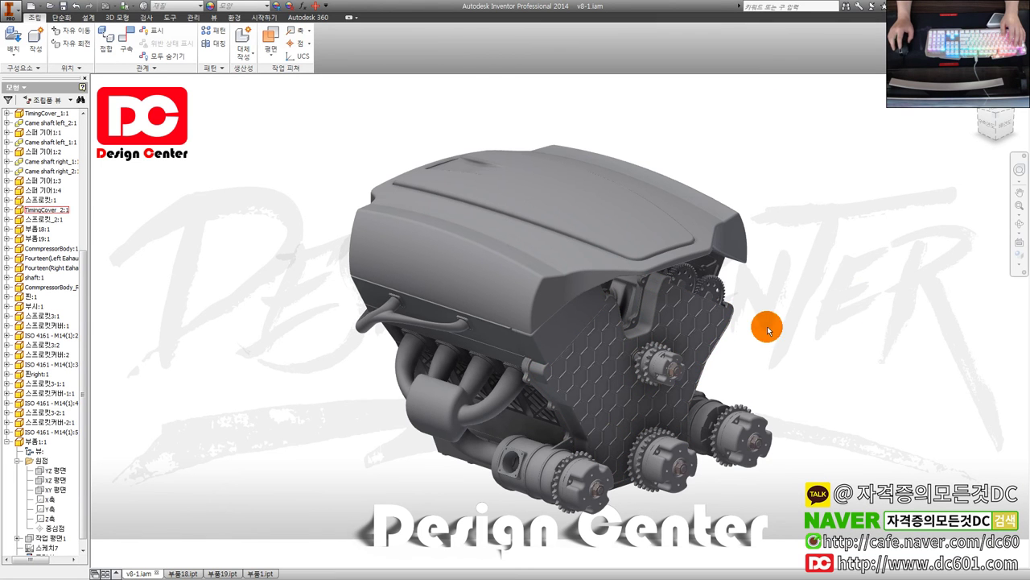
Step: Orbit the v8-1 engine to show its exhaust side, top cover and front, then fit all
{"action": "mouse_move", "coordinate": [216, 330]}
{"action": "middle_mouse_down", "text": "shift"}
{"action": "mouse_move", "coordinate": [281, 411]}
{"action": "mouse_move", "coordinate": [313, 407]}
{"action": "mouse_move", "coordinate": [313, 380]}
{"action": "mouse_move", "coordinate": [285, 363]}
{"action": "mouse_move", "coordinate": [281, 371]}
{"action": "middle_mouse_up", "text": "shift"}
{"action": "mouse_move", "coordinate": [610, 437]}
{"action": "middle_mouse_down", "text": "shift"}
{"action": "mouse_move", "coordinate": [559, 454]}
{"action": "mouse_move", "coordinate": [625, 437]}
{"action": "mouse_move", "coordinate": [685, 443]}
{"action": "middle_mouse_up", "text": "shift"}
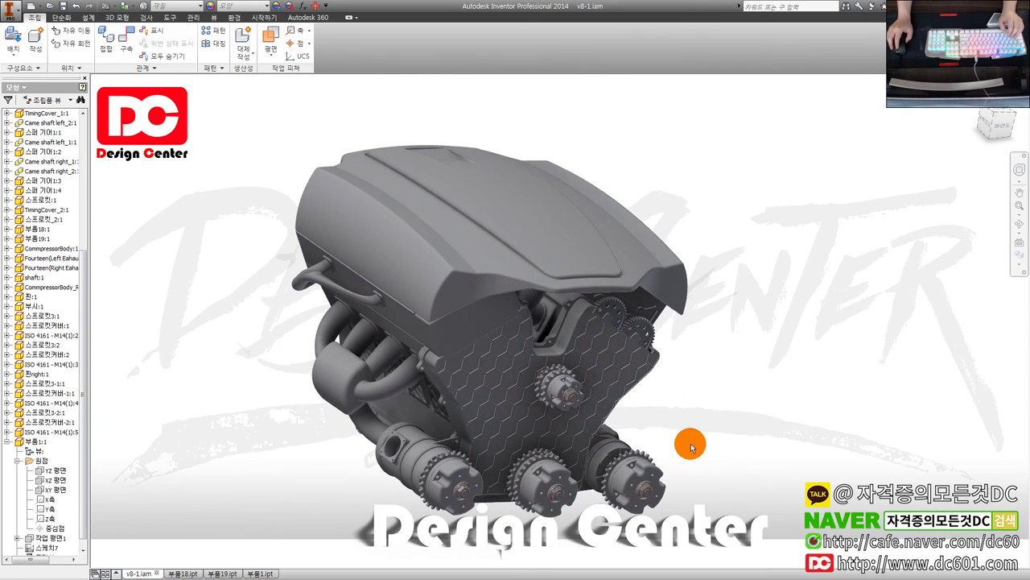
{"action": "mouse_move", "coordinate": [621, 424]}
{"action": "middle_mouse_down", "text": "shift"}
{"action": "mouse_move", "coordinate": [703, 378]}
{"action": "mouse_move", "coordinate": [621, 368]}
{"action": "mouse_move", "coordinate": [651, 403]}
{"action": "mouse_move", "coordinate": [655, 395]}
{"action": "mouse_move", "coordinate": [626, 402]}
{"action": "mouse_move", "coordinate": [421, 341]}
{"action": "mouse_move", "coordinate": [525, 391]}
{"action": "middle_mouse_up", "text": "shift"}
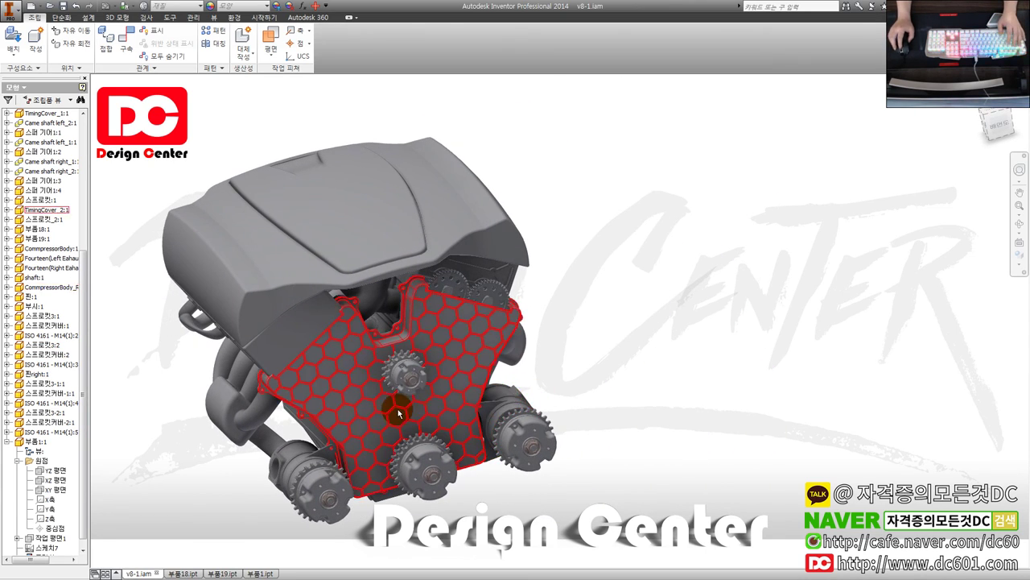
{"action": "middle_click_drag", "start_coordinate": [414, 444], "coordinate": [465, 432]}
{"action": "middle_click_drag", "start_coordinate": [531, 408], "coordinate": [576, 479], "text": "shift"}
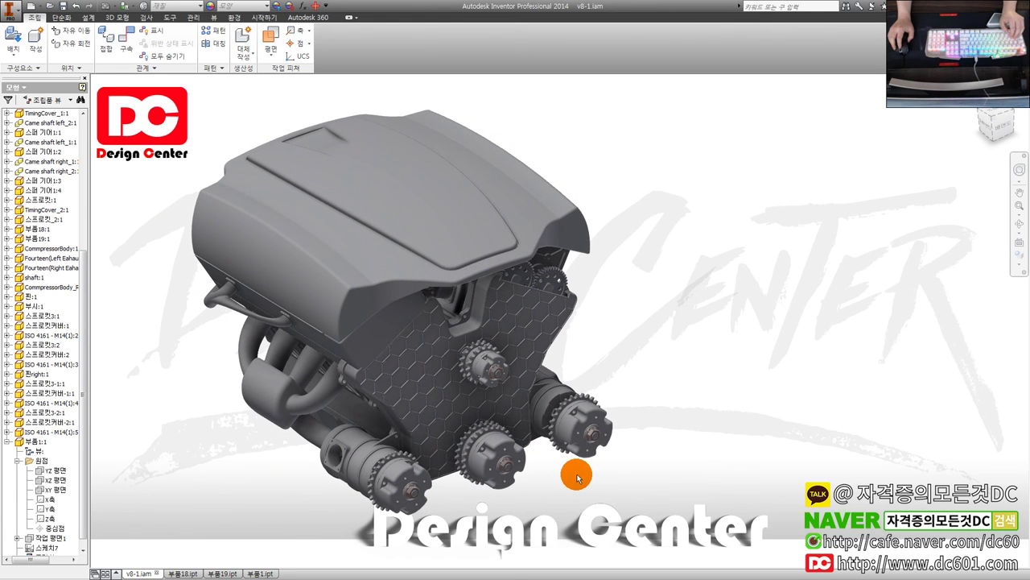
{"action": "middle_click_drag", "start_coordinate": [581, 472], "coordinate": [589, 471], "text": "shift"}
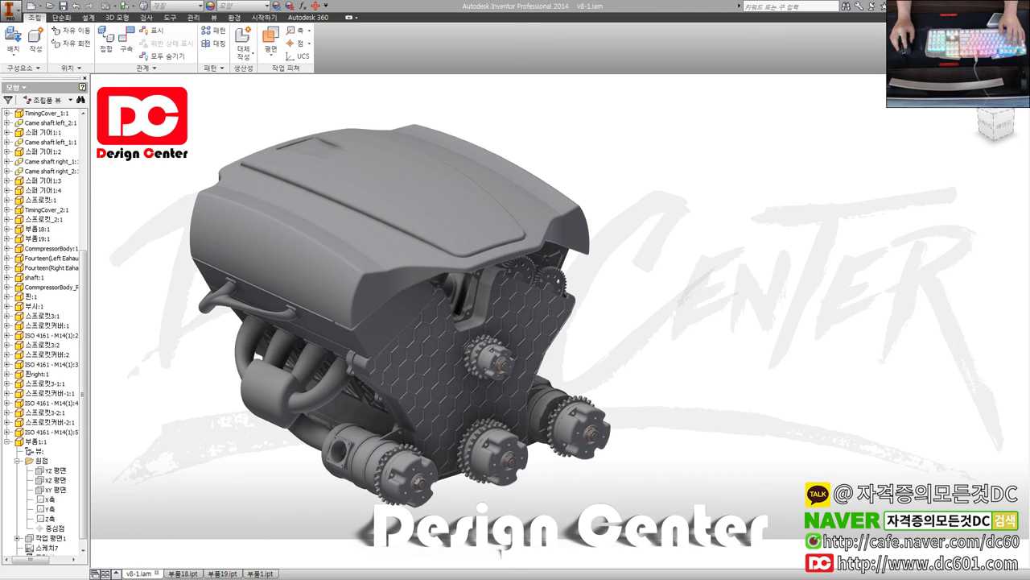
{"action": "key", "text": "Home"}
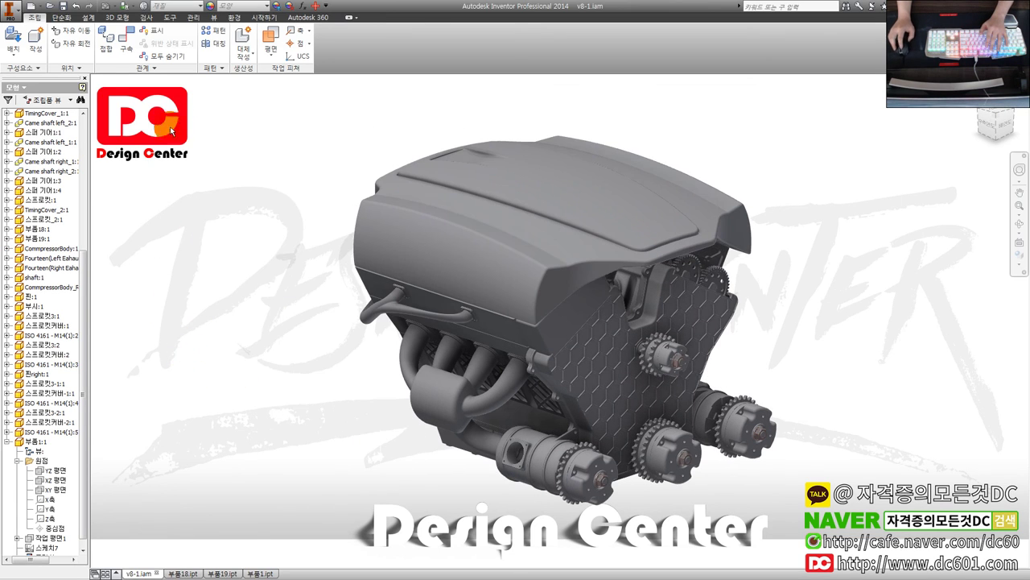
Step: Enable Ground Shadow and set the camera projection to Perspective for the v8-1 engine
{"action": "left_click", "coordinate": [214, 16]}
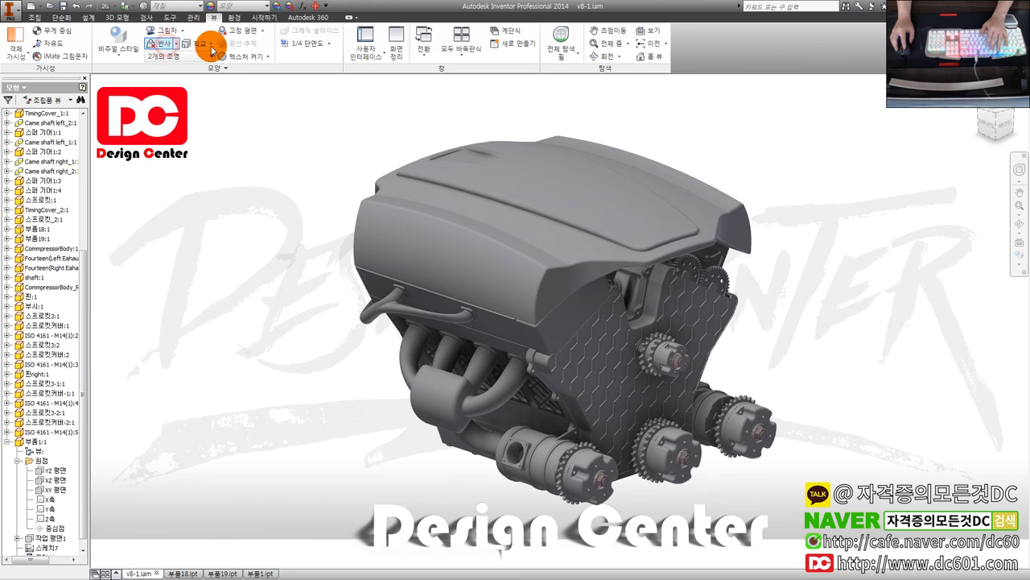
{"action": "left_click", "coordinate": [202, 46]}
{"action": "left_click", "coordinate": [204, 83]}
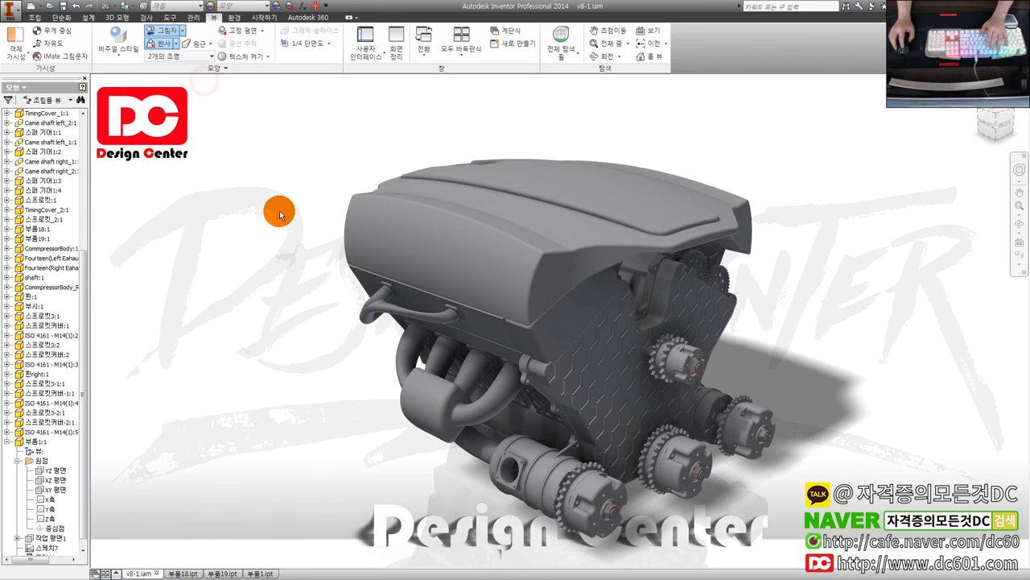